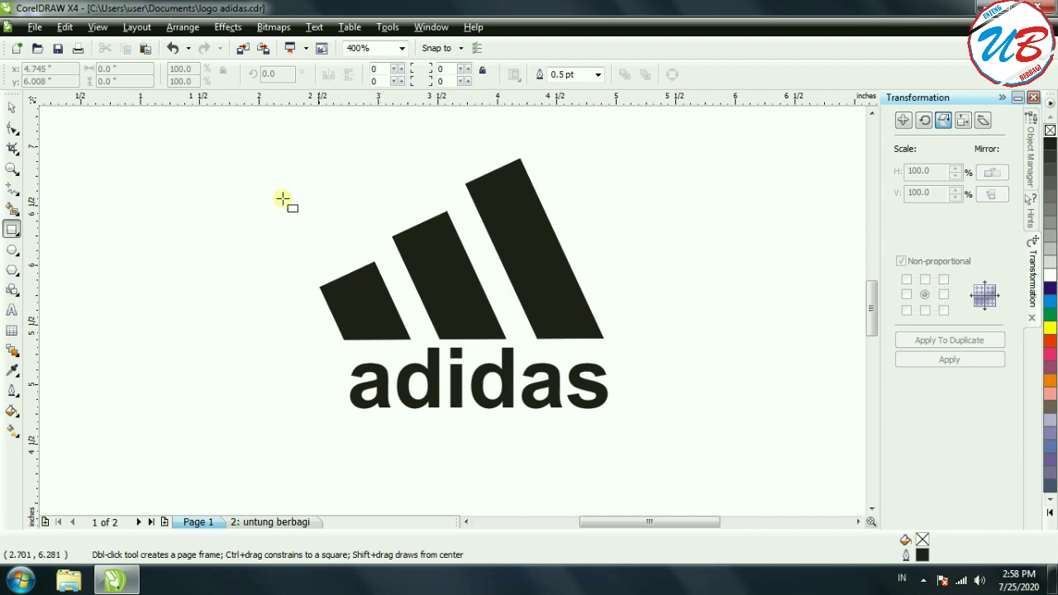
# Switch to the "untung berbagi" page and draw a tall, narrow rectangle about 0.24 by 1.22 inches.
pyautogui.click(33, 30)
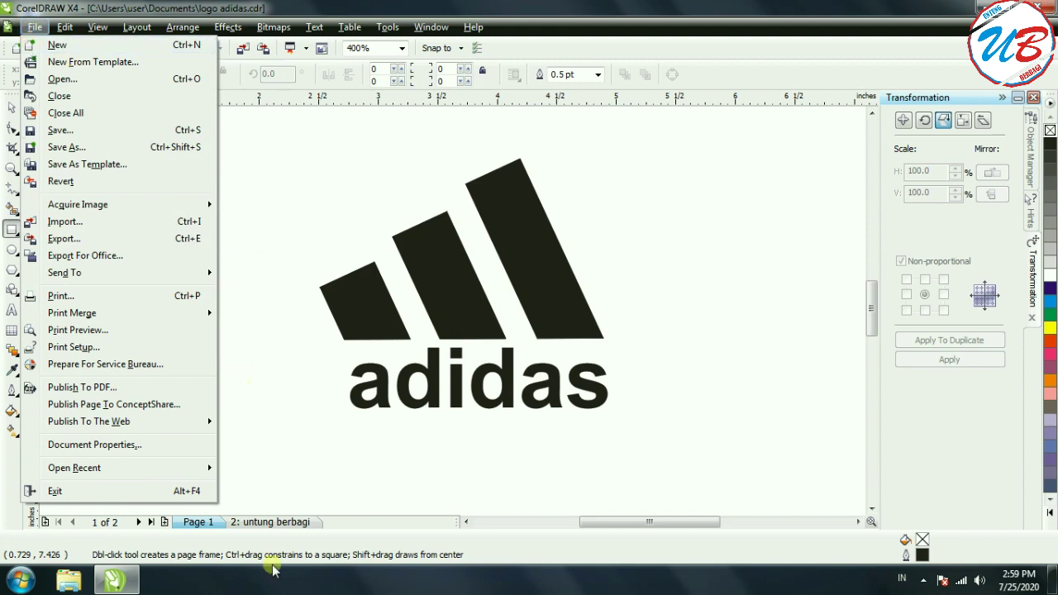
pyautogui.click(281, 523)
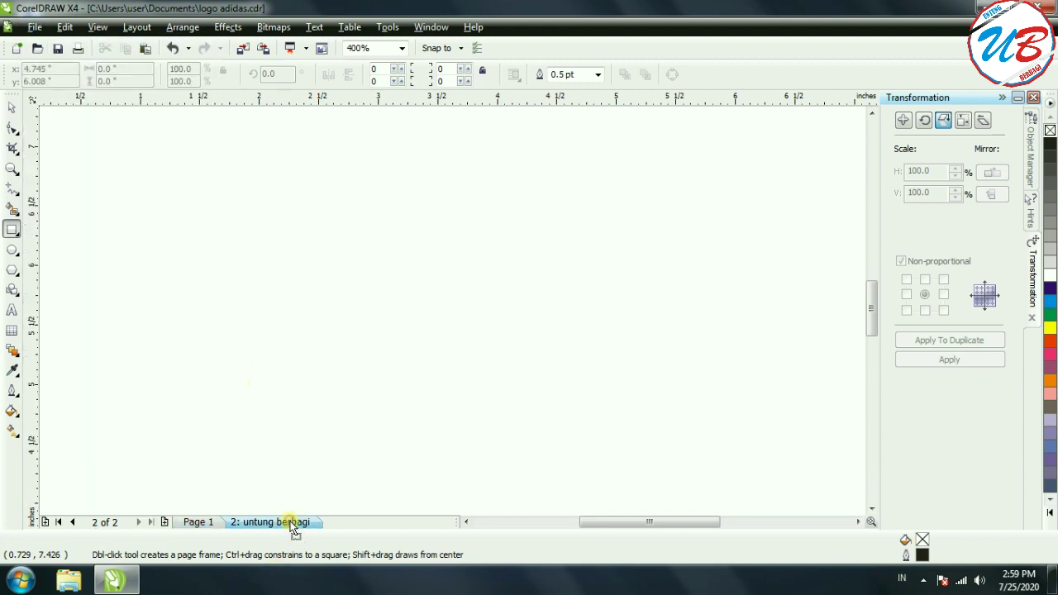
pyautogui.click(11, 108)
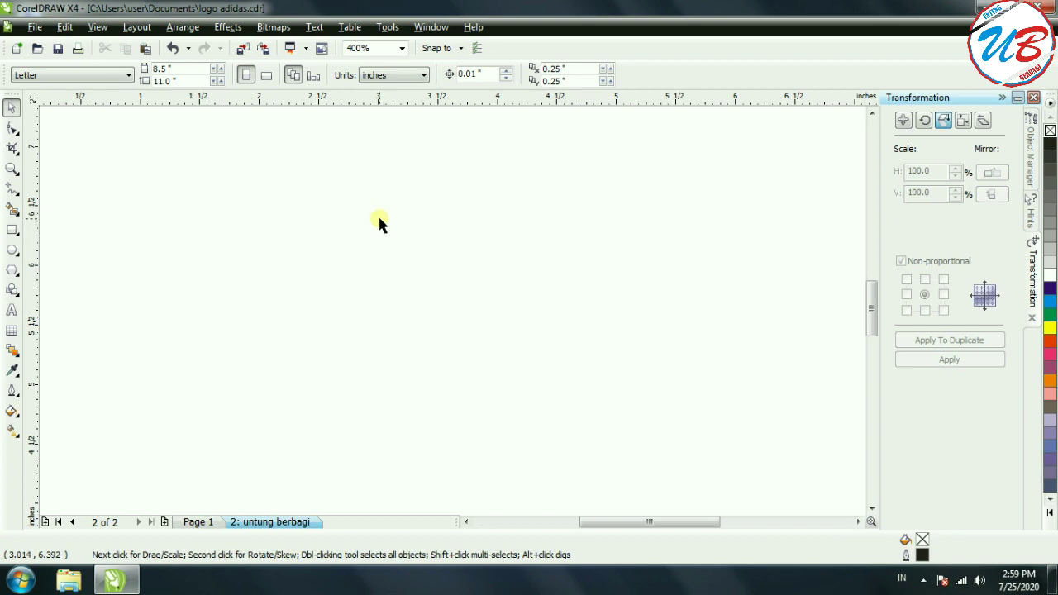
pyautogui.click(11, 231)
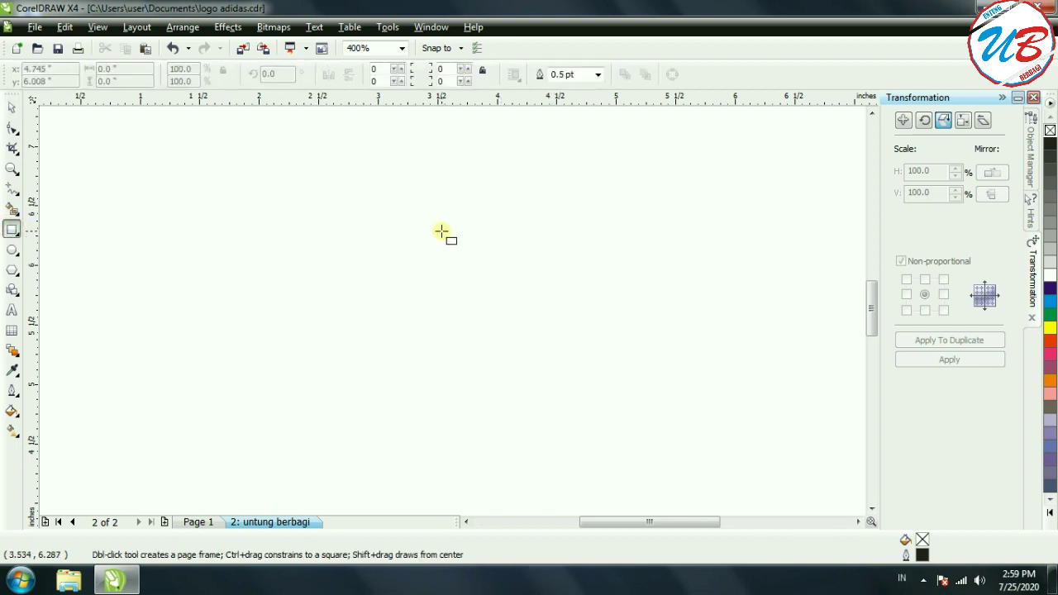
pyautogui.moveTo(430, 214); pyautogui.dragTo(458, 360)
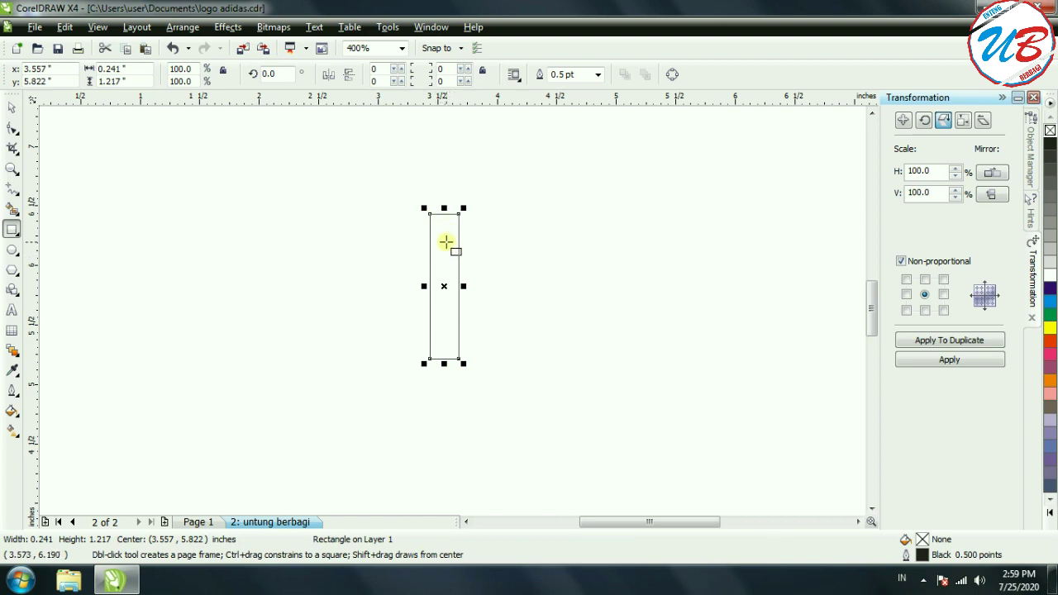
# Copy and paste the rectangle, then move the duplicate 0.32 inches to the right, leaving a narrow gap between them.
pyautogui.rightClick(446, 241)
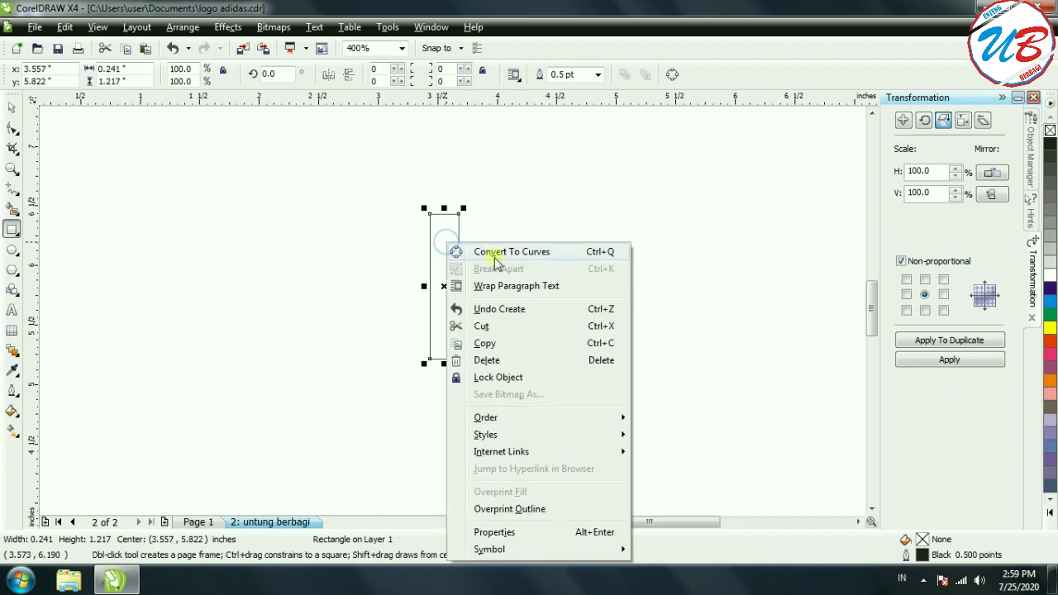
pyautogui.click(508, 345)
pyautogui.rightClick(534, 247)
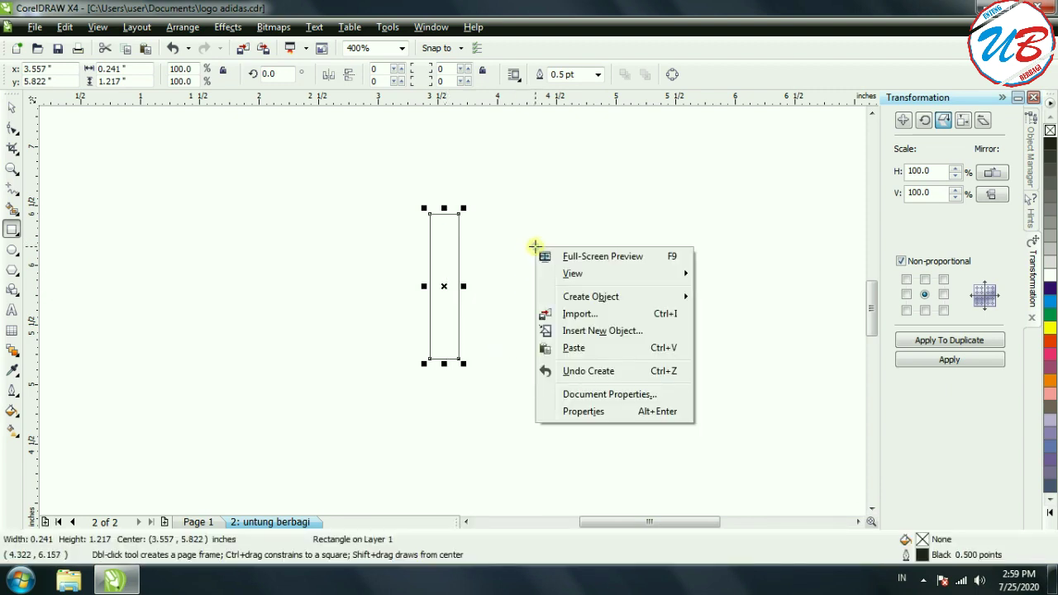
pyautogui.click(570, 348)
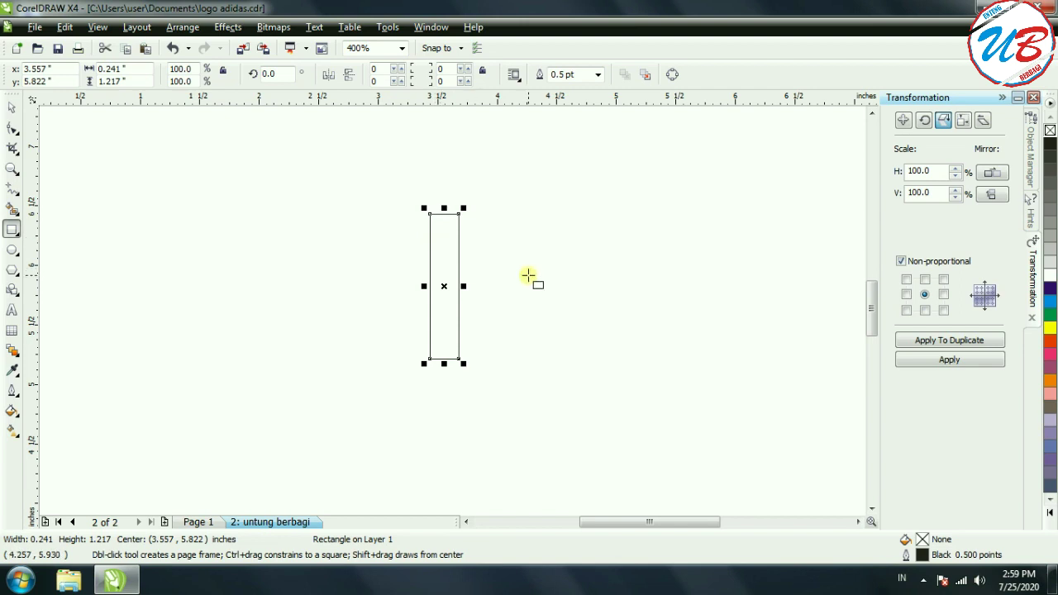
pyautogui.press('KP_Add')
pyautogui.press('Right')
pyautogui.press('Right')
pyautogui.press('Right')
pyautogui.press('Right')
pyautogui.press('Right')
pyautogui.press('Right')
pyautogui.press('Right')
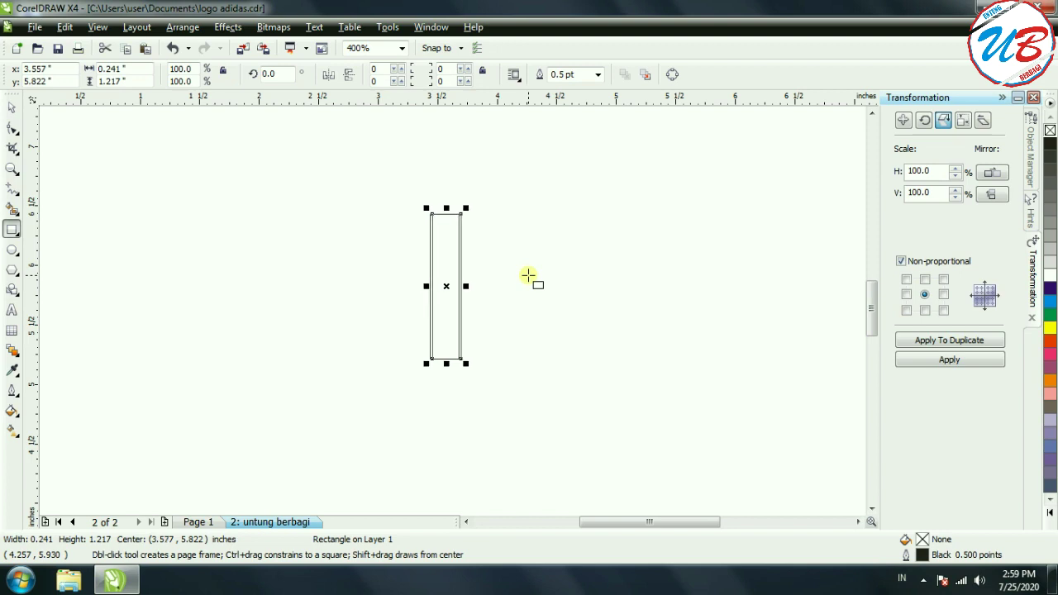
pyautogui.press('Right')
pyautogui.press('Right')
pyautogui.press('Right')
pyautogui.press('Right')
pyautogui.press('Right')
pyautogui.press('Right')
pyautogui.press('Right')
pyautogui.press('Right')
pyautogui.press('Right')
pyautogui.press('Right')
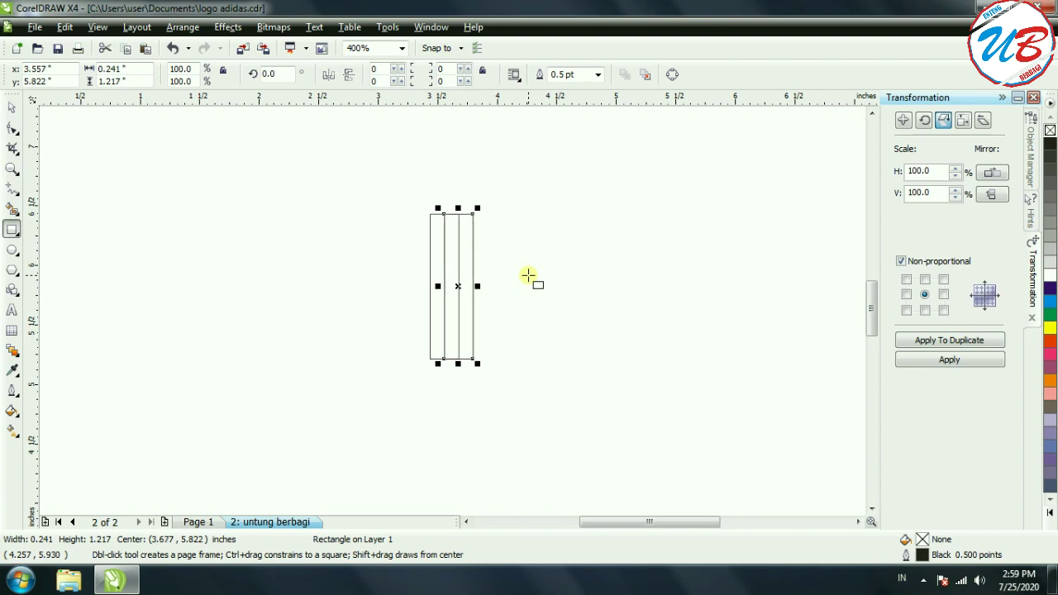
pyautogui.press('Right')
pyautogui.press('Right')
pyautogui.press('Right')
pyautogui.press('Right')
pyautogui.press('Right')
pyautogui.press('Right')
pyautogui.press('Right')
pyautogui.press('Right')
pyautogui.press('Right')
pyautogui.press('Right')
pyautogui.press('Right')
pyautogui.press('Right')
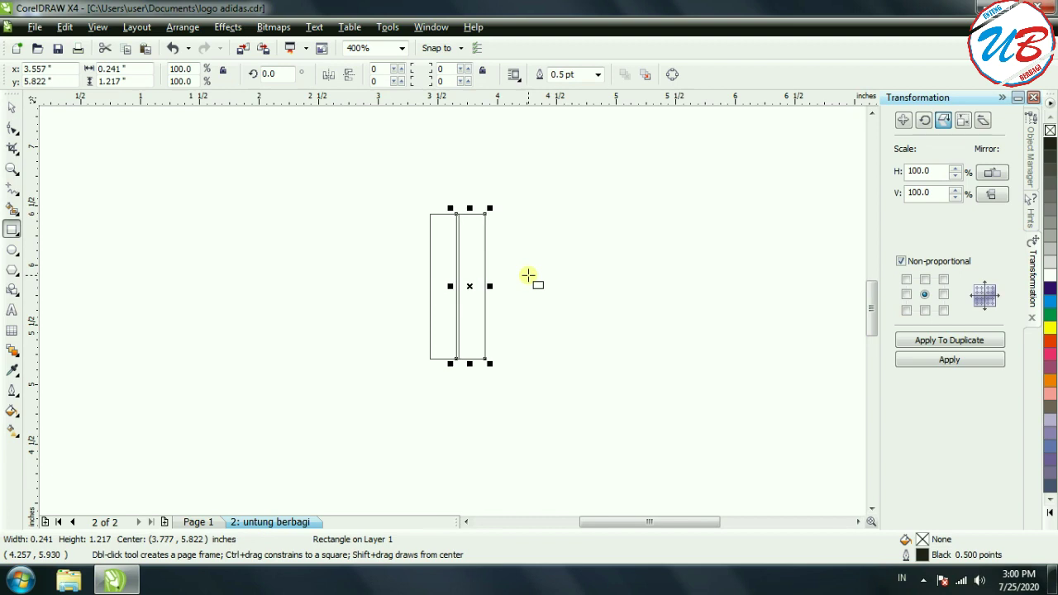
pyautogui.press('Right')
pyautogui.press('Right')
pyautogui.press('Right')
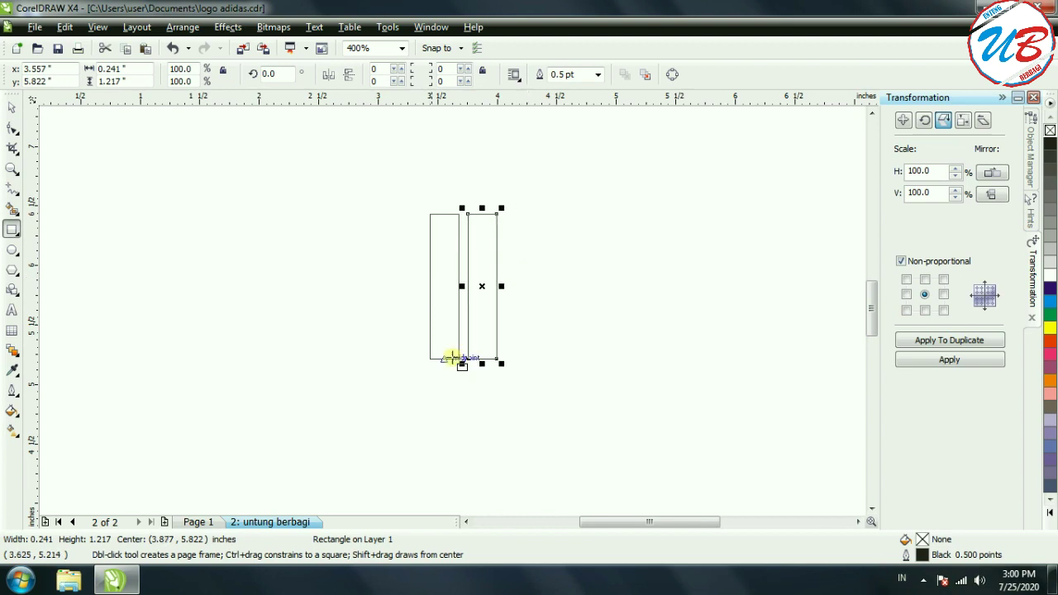
pyautogui.click(445, 248)
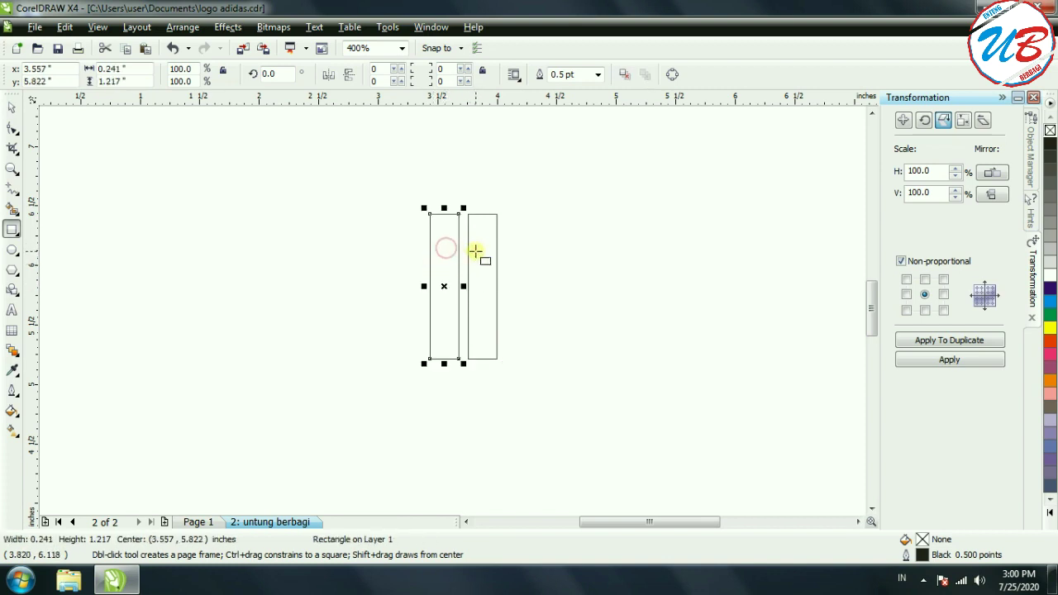
pyautogui.click(445, 306)
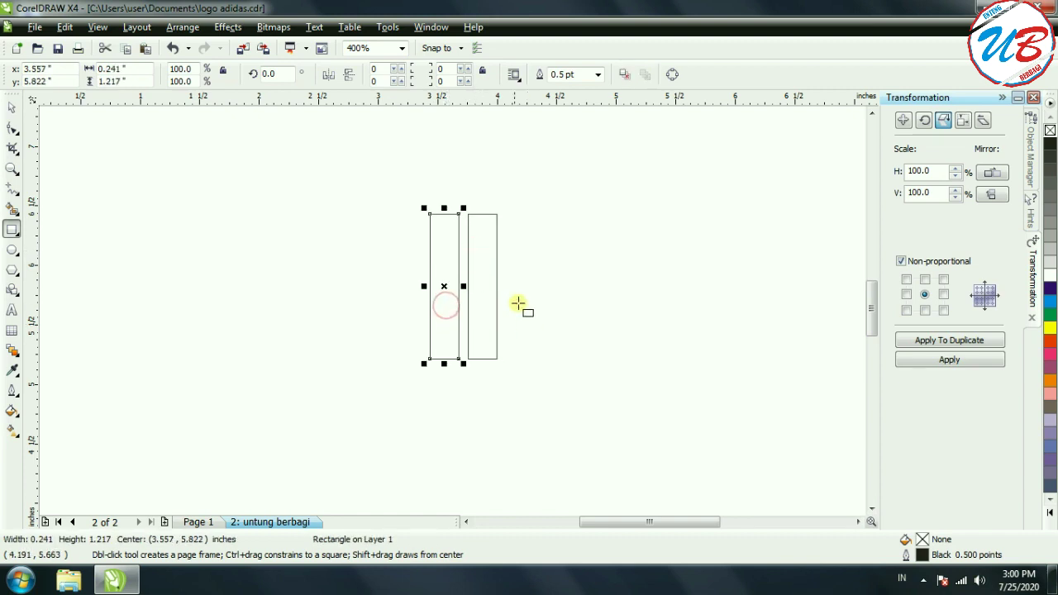
pyautogui.click(486, 272)
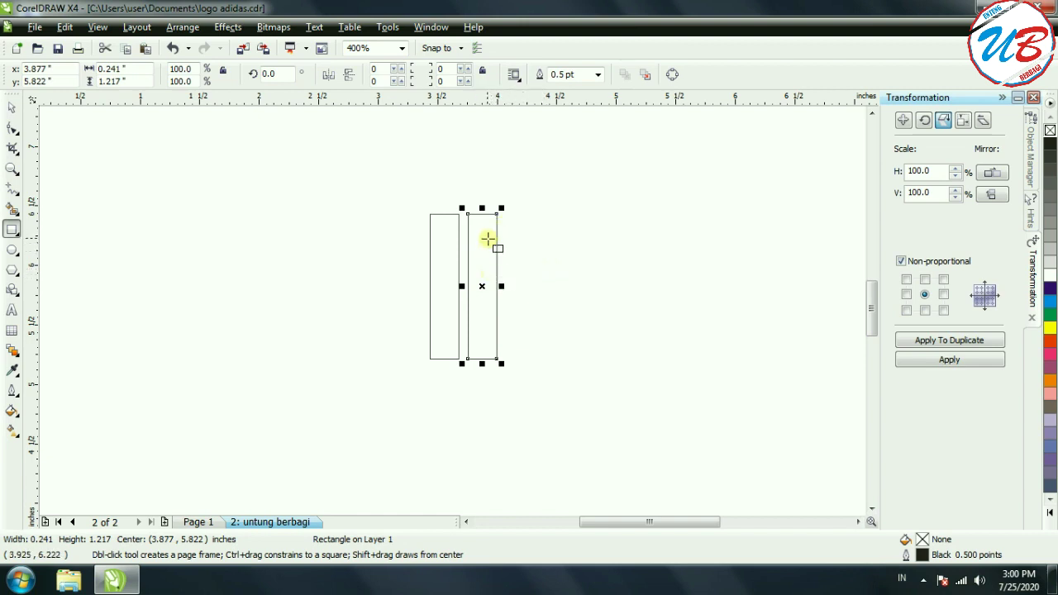
pyautogui.click(437, 250)
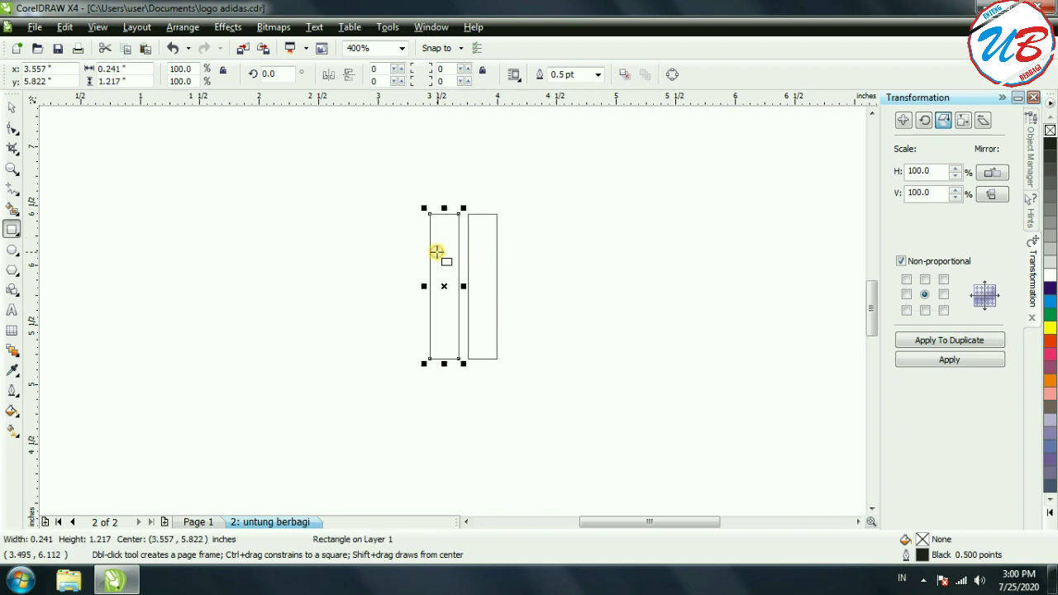
# Duplicate the second rectangle by copy and paste, and move the third bar 0.32 inches right of it.
pyautogui.click(483, 250)
pyautogui.click(482, 250)
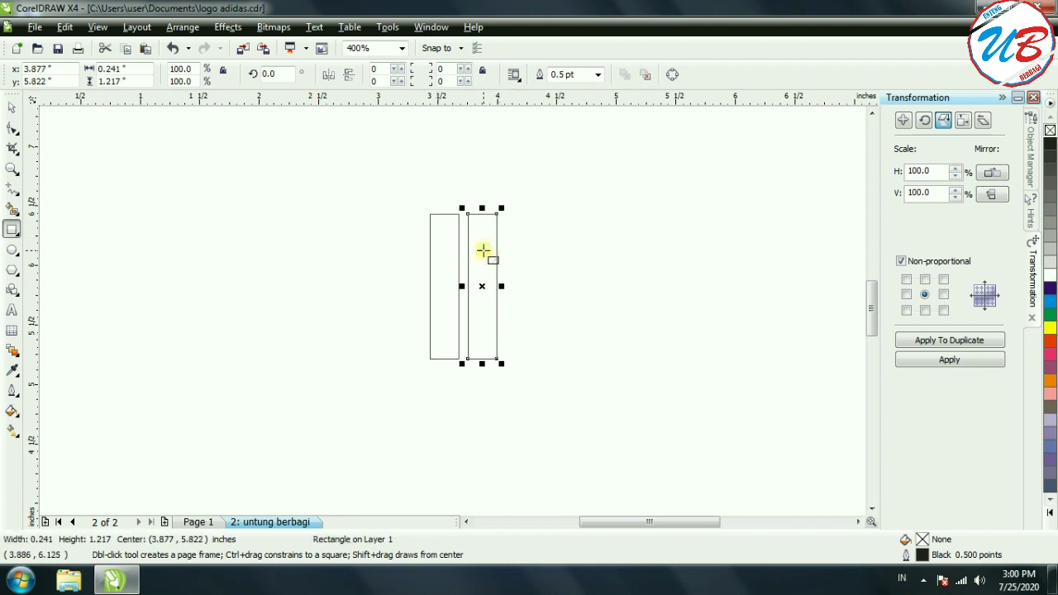
pyautogui.rightClick(483, 249)
pyautogui.click(521, 102)
pyautogui.rightClick(544, 246)
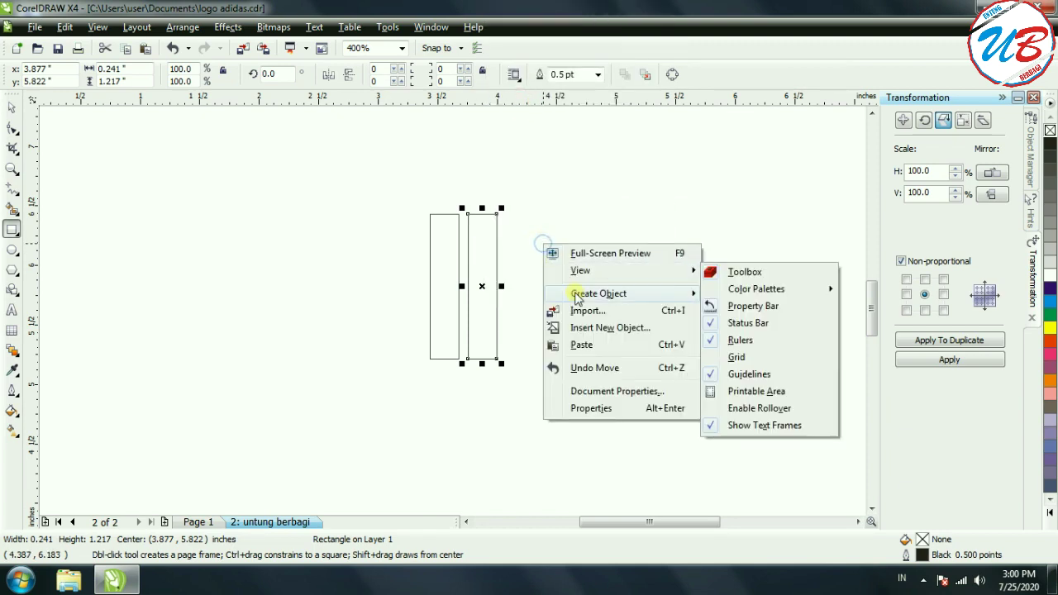
pyautogui.click(593, 345)
pyautogui.press('Right')
pyautogui.press('Right')
pyautogui.press('Right')
pyautogui.press('Right')
pyautogui.press('Right')
pyautogui.press('Right')
pyautogui.press('Right')
pyautogui.press('Right')
pyautogui.press('Right')
pyautogui.press('Right')
pyautogui.press('Right')
pyautogui.press('Right')
pyautogui.press('Right')
pyautogui.press('Right')
pyautogui.press('Right')
pyautogui.press('Right')
pyautogui.press('Right')
pyautogui.press('Right')
pyautogui.press('Right')
pyautogui.press('Right')
pyautogui.press('Right')
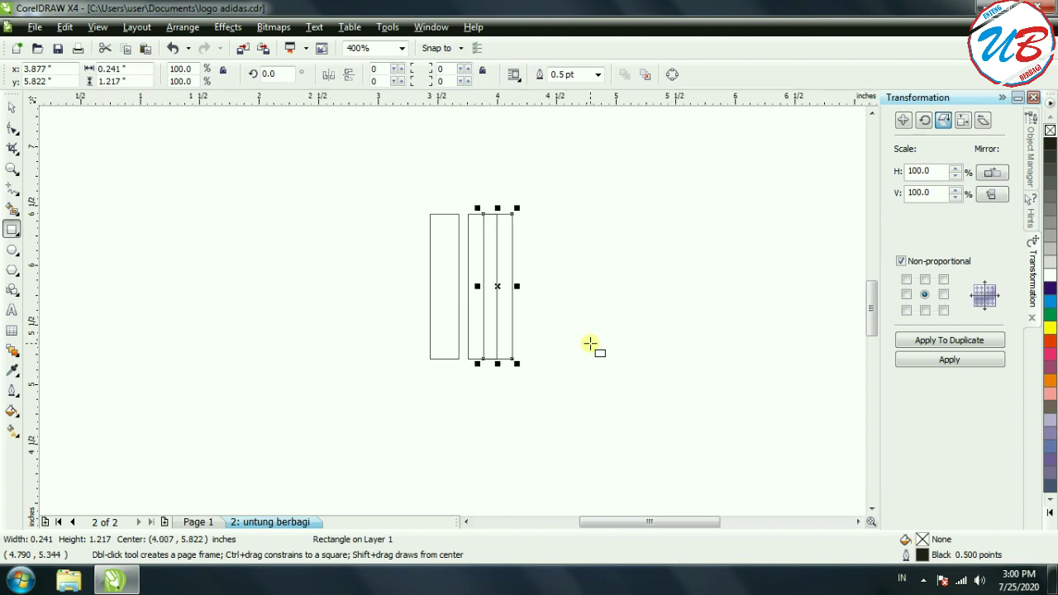
pyautogui.press('Right')
pyautogui.press('Right')
pyautogui.press('Right')
pyautogui.press('Right')
pyautogui.press('Right')
pyautogui.press('Right')
pyautogui.press('Right')
pyautogui.press('Right')
pyautogui.press('Right')
pyautogui.press('Right')
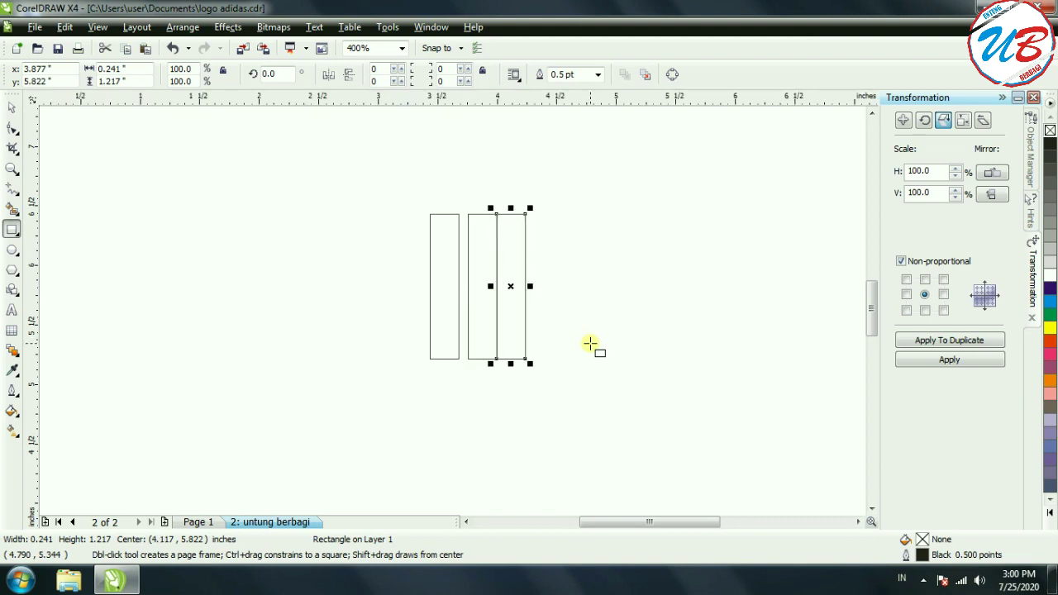
pyautogui.press('Right')
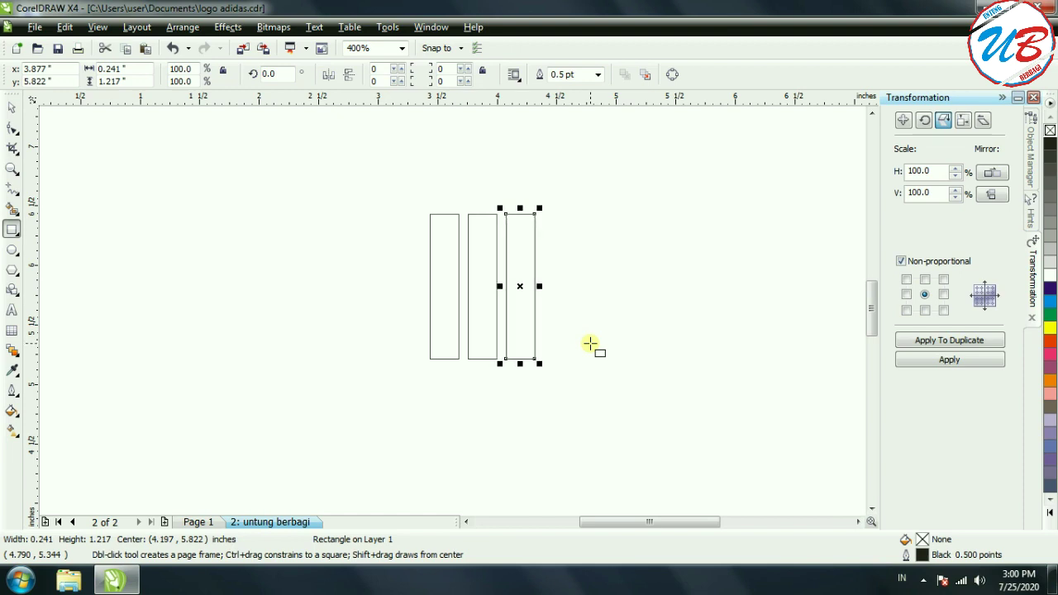
pyautogui.press('Escape')
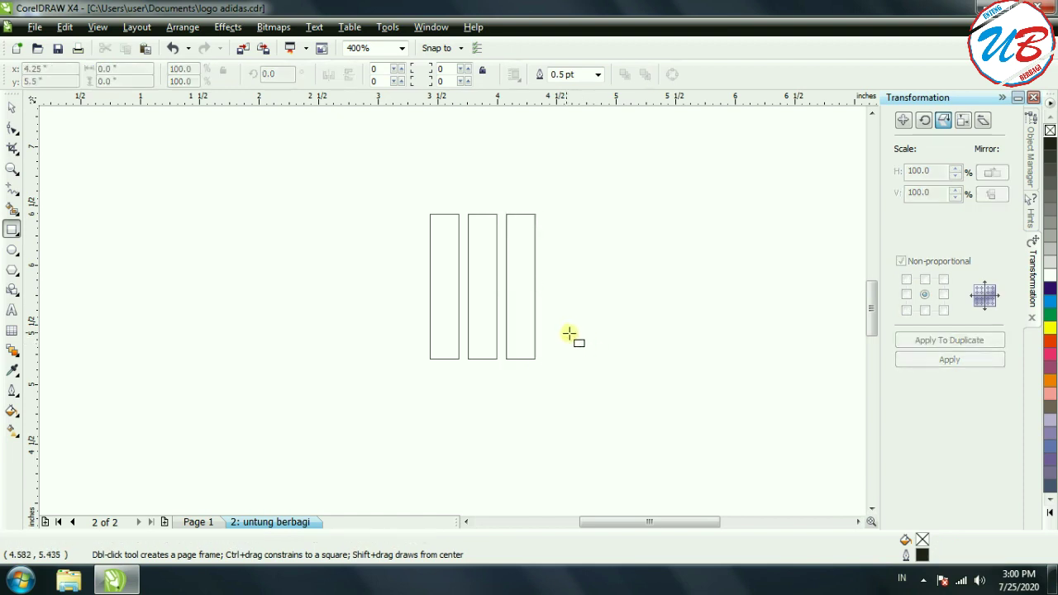
pyautogui.click(444, 264)
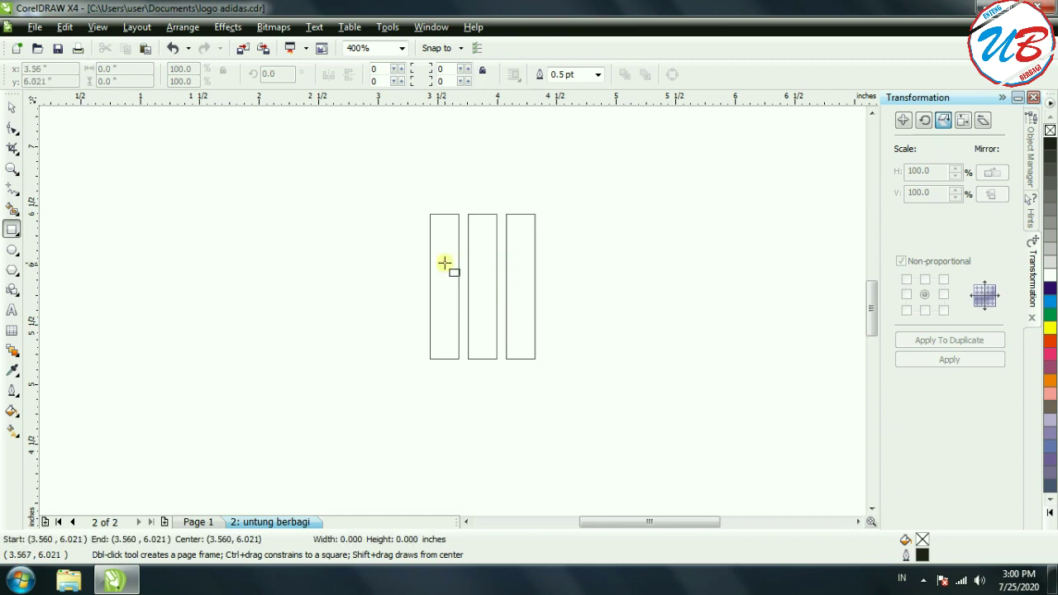
pyautogui.click(491, 278)
pyautogui.click(525, 276)
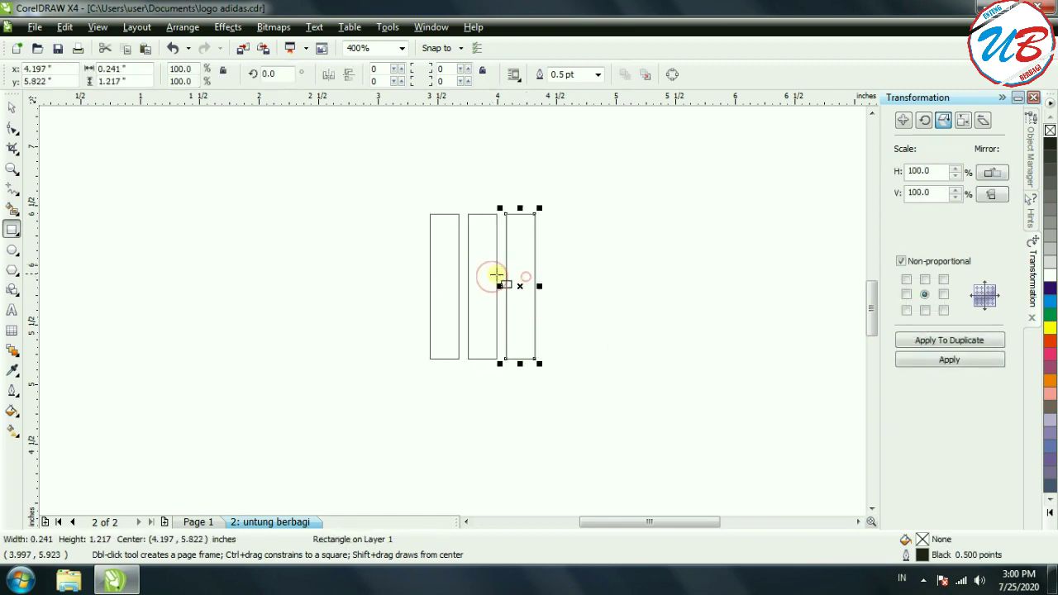
pyautogui.click(445, 264)
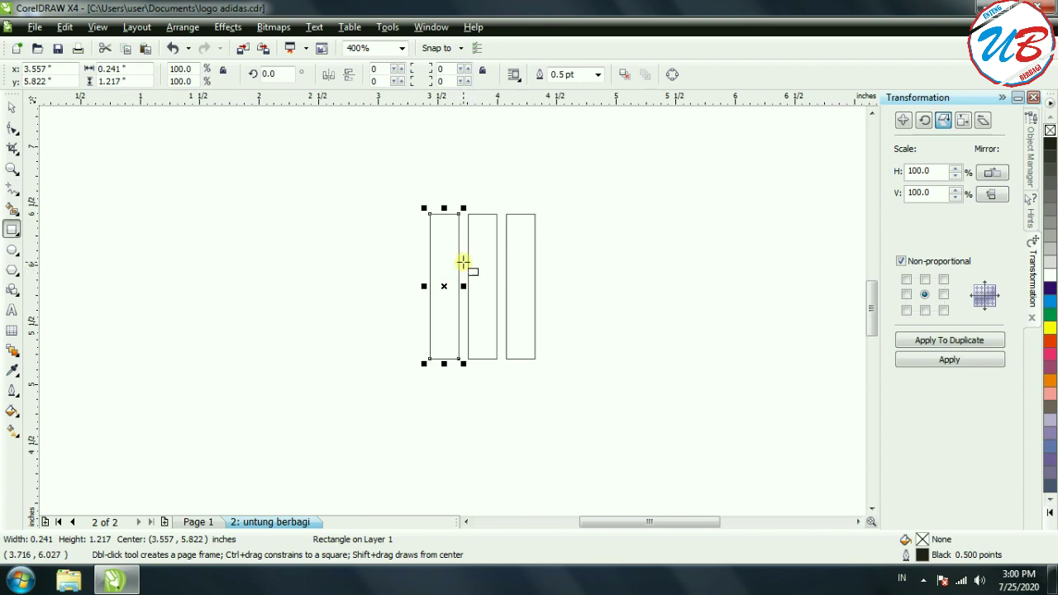
pyautogui.click(517, 249)
pyautogui.click(481, 252)
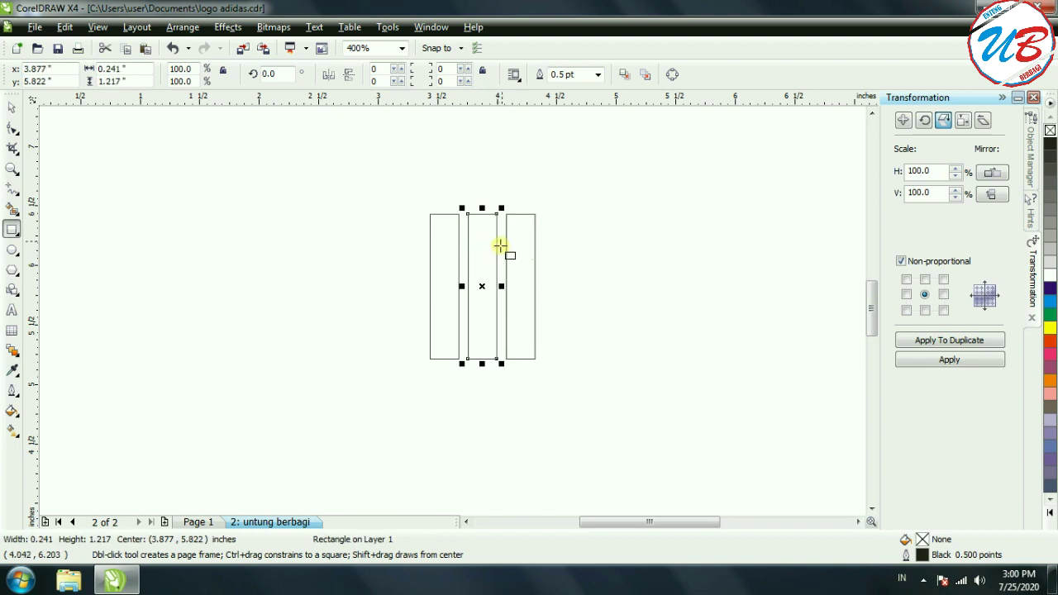
pyautogui.click(579, 259)
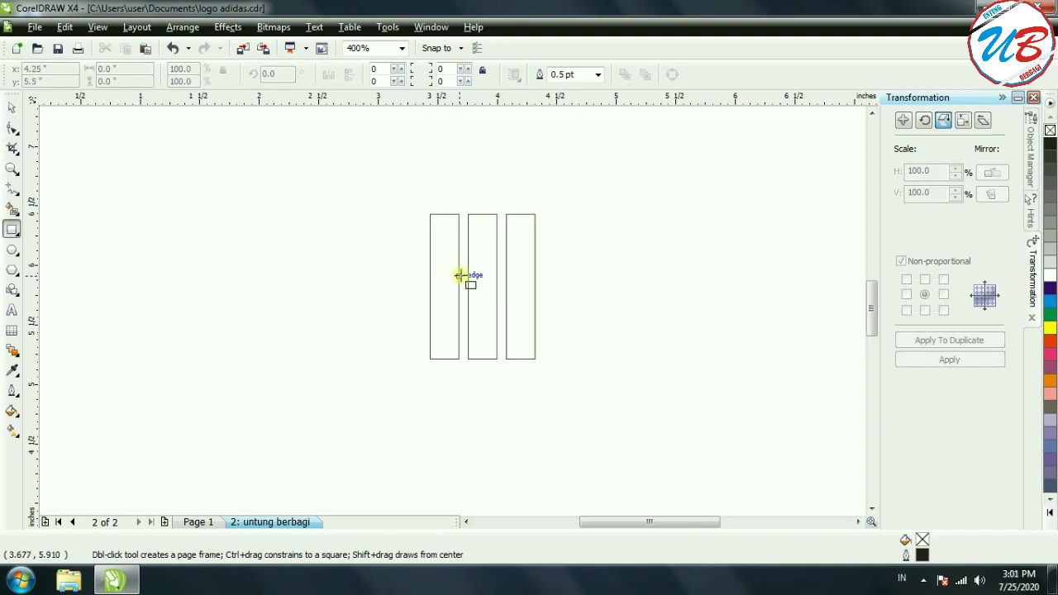
# Move the middle rectangle up 0.06 inches so it sits slightly above the first one.
pyautogui.click(481, 230)
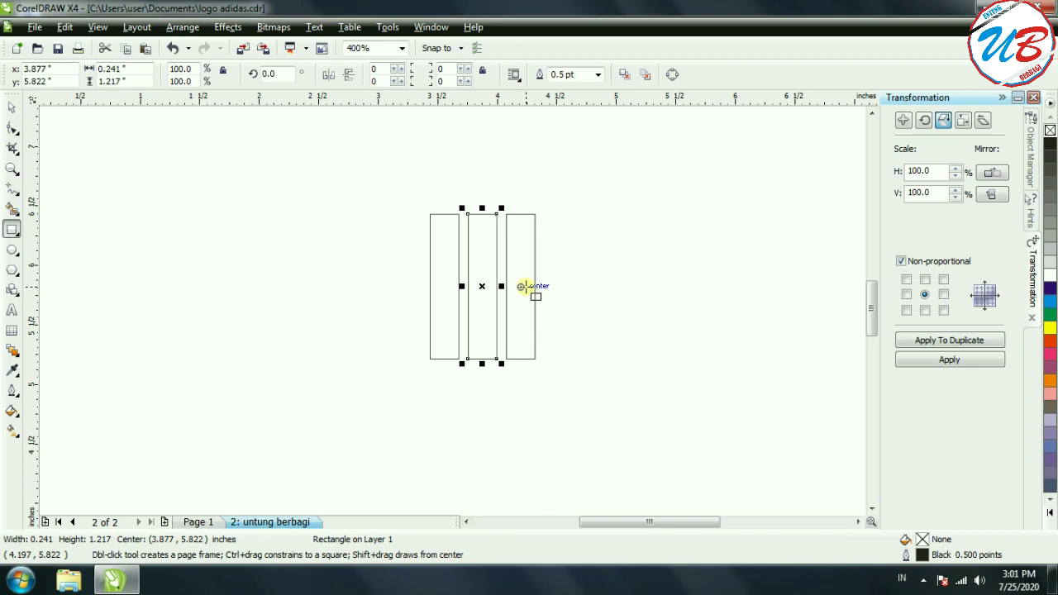
pyautogui.press('Up')
pyautogui.press('Up')
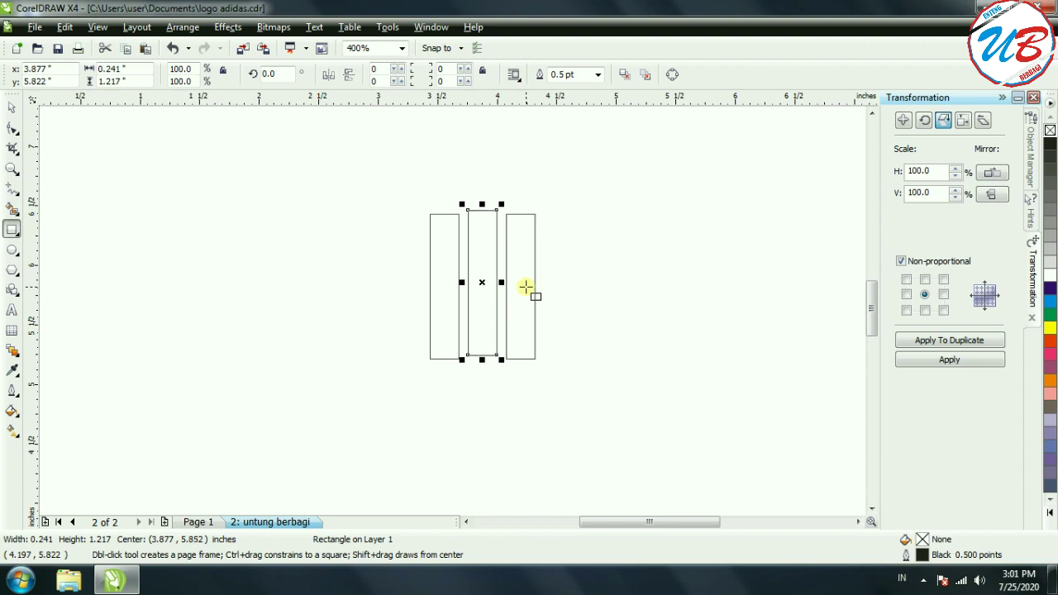
pyautogui.press('Up')
pyautogui.press('Up')
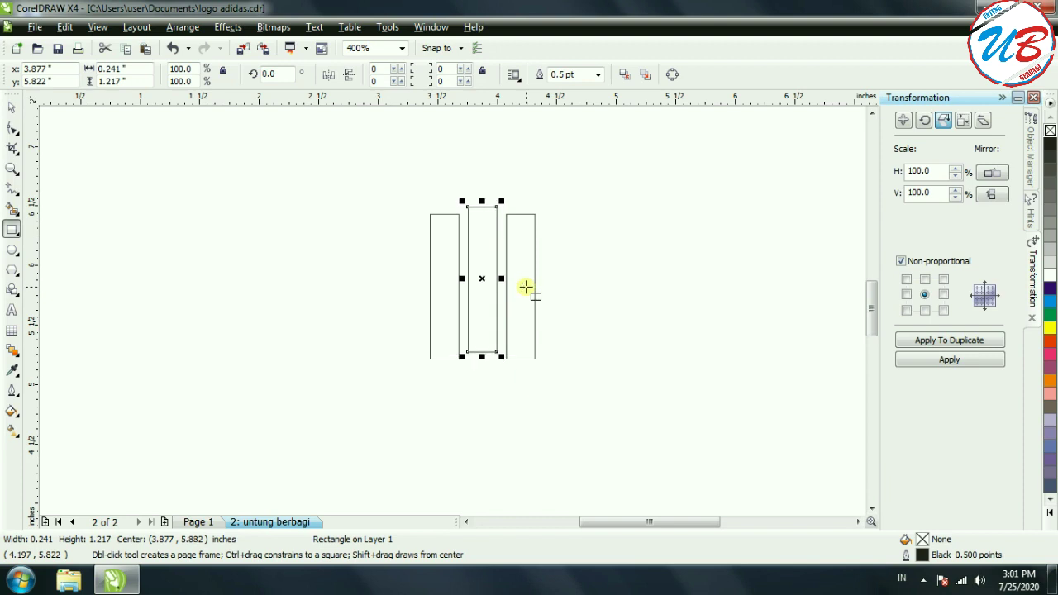
# Move the third rectangle up 0.12 inches to continue the stepped arrangement, and deselect it.
pyautogui.click(524, 237)
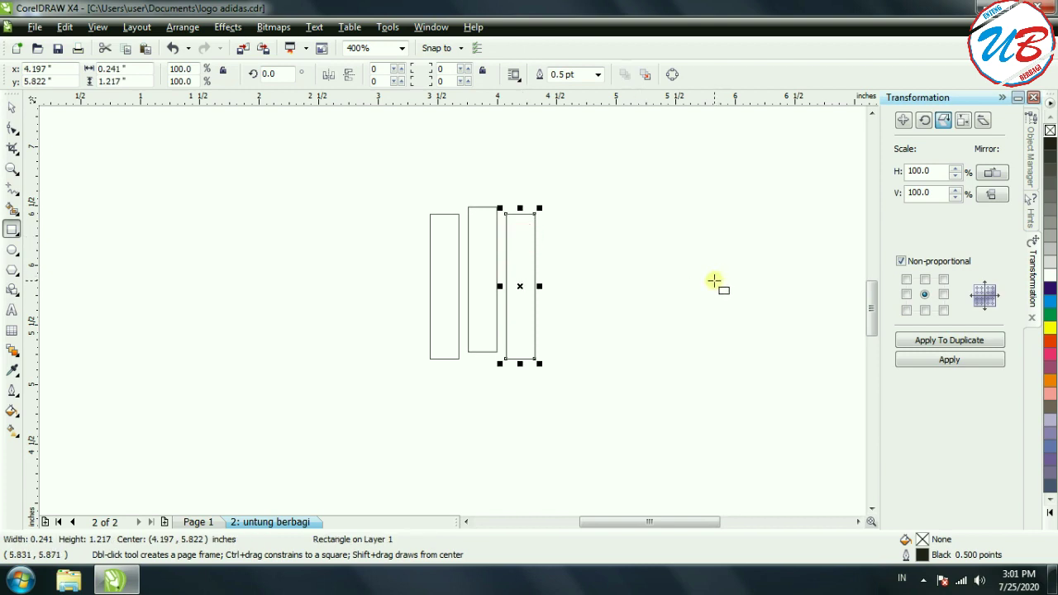
pyautogui.press('Up')
pyautogui.press('Up')
pyautogui.press('Up')
pyautogui.press('Up')
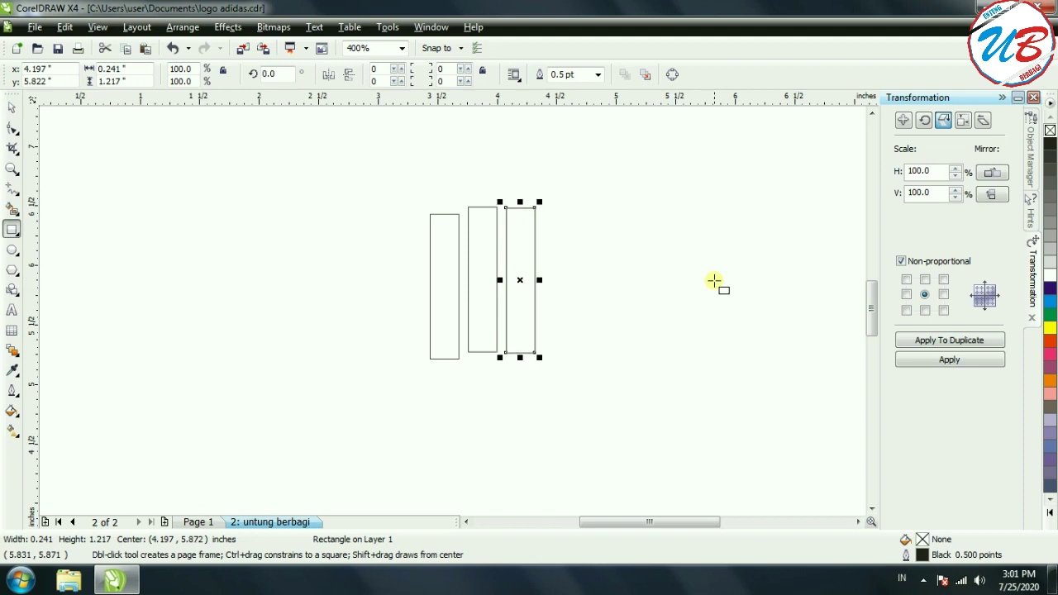
pyautogui.press('Up')
pyautogui.press('Up')
pyautogui.press('Up')
pyautogui.press('Up')
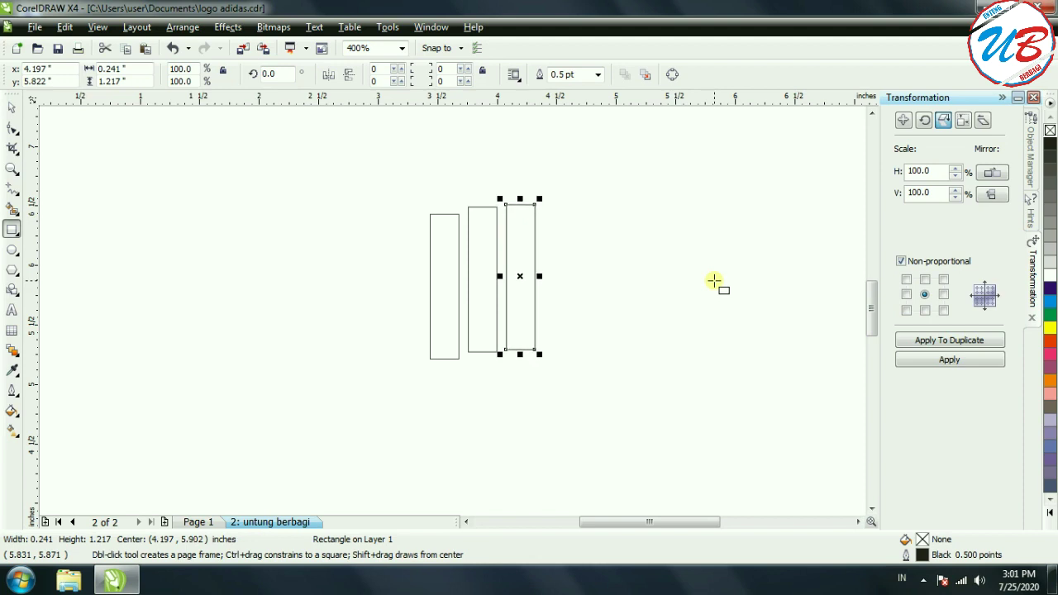
pyautogui.press('Up')
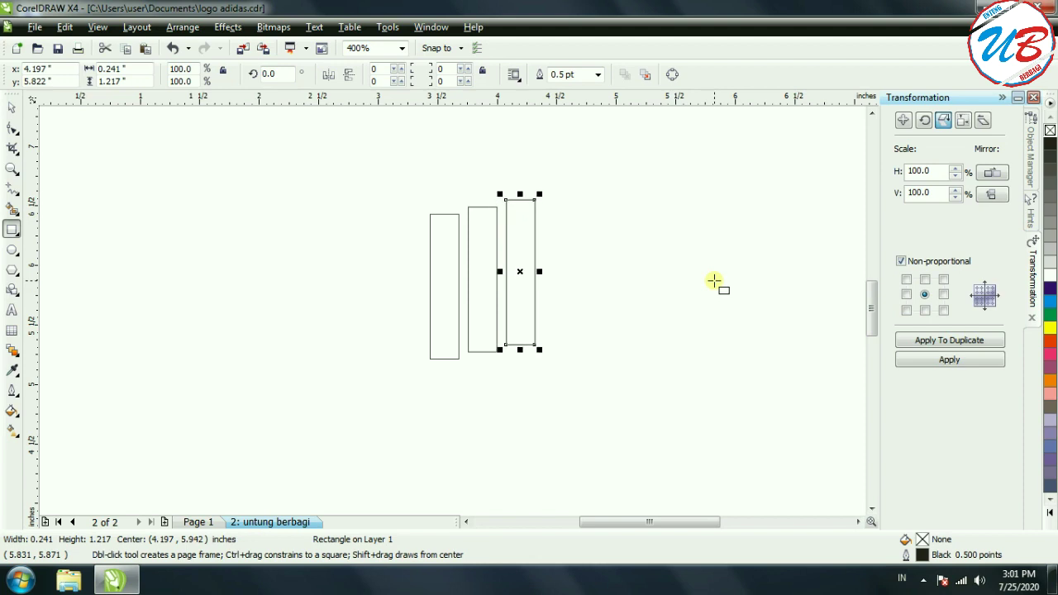
pyautogui.click(680, 291)
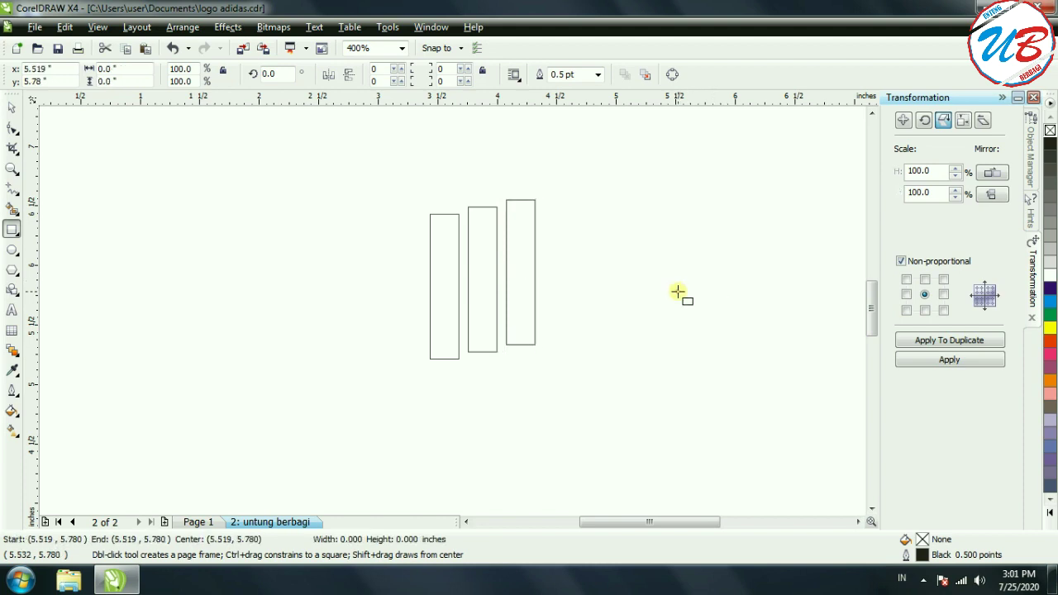
pyautogui.click(448, 241)
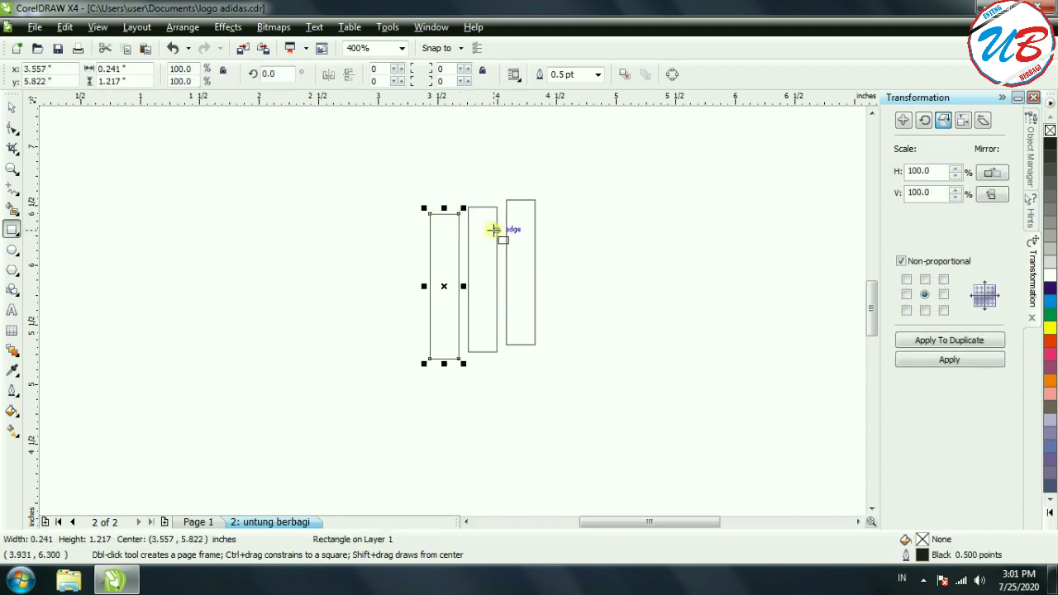
pyautogui.click(476, 241)
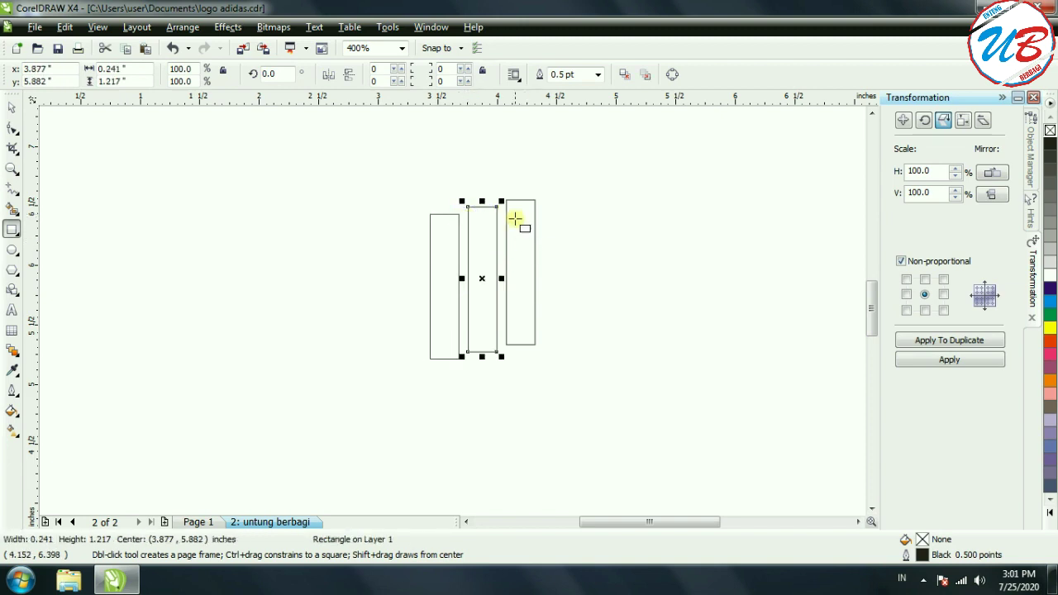
pyautogui.click(510, 210)
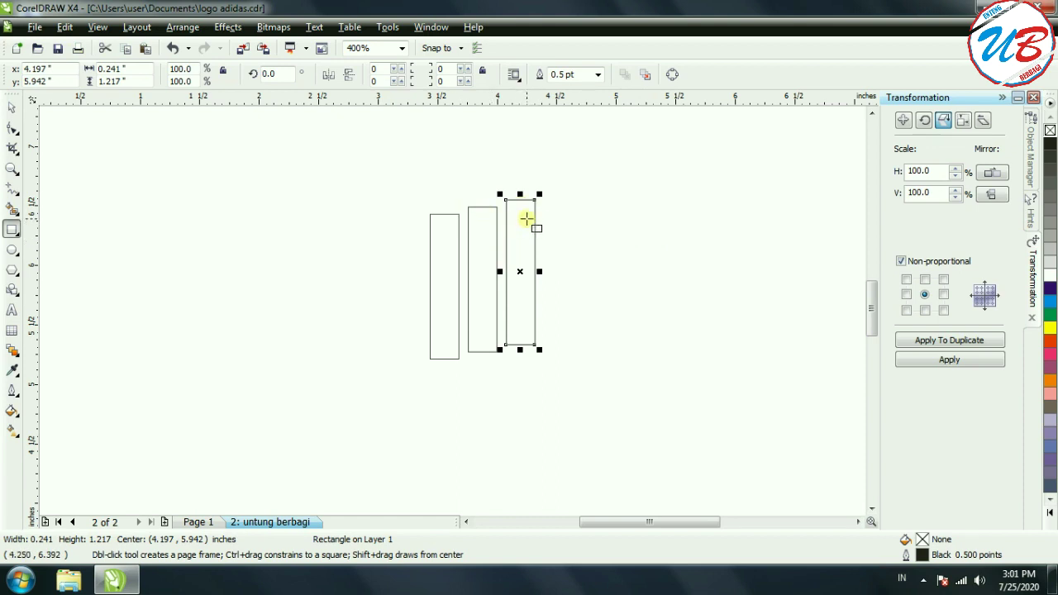
pyautogui.click(703, 259)
pyautogui.moveTo(650, 525); pyautogui.dragTo(631, 525)
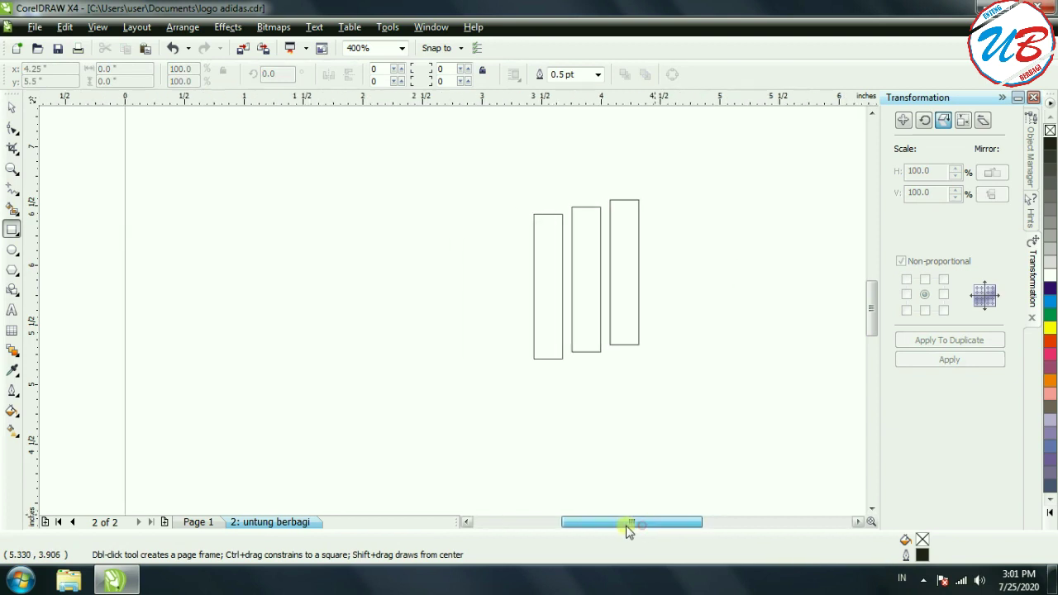
pyautogui.click(634, 238)
pyautogui.click(587, 239)
pyautogui.click(539, 239)
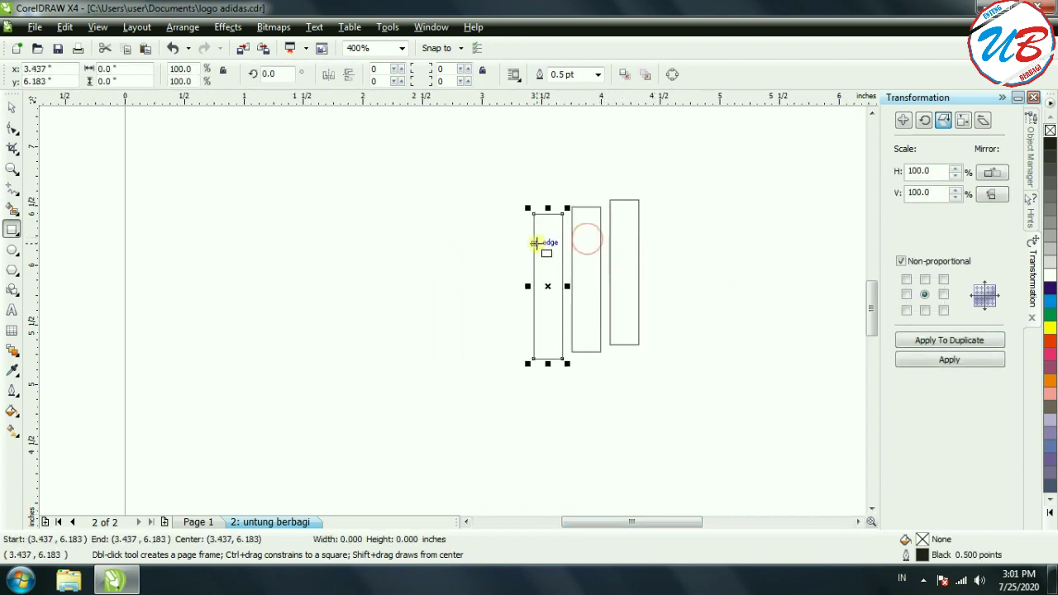
pyautogui.click(749, 299)
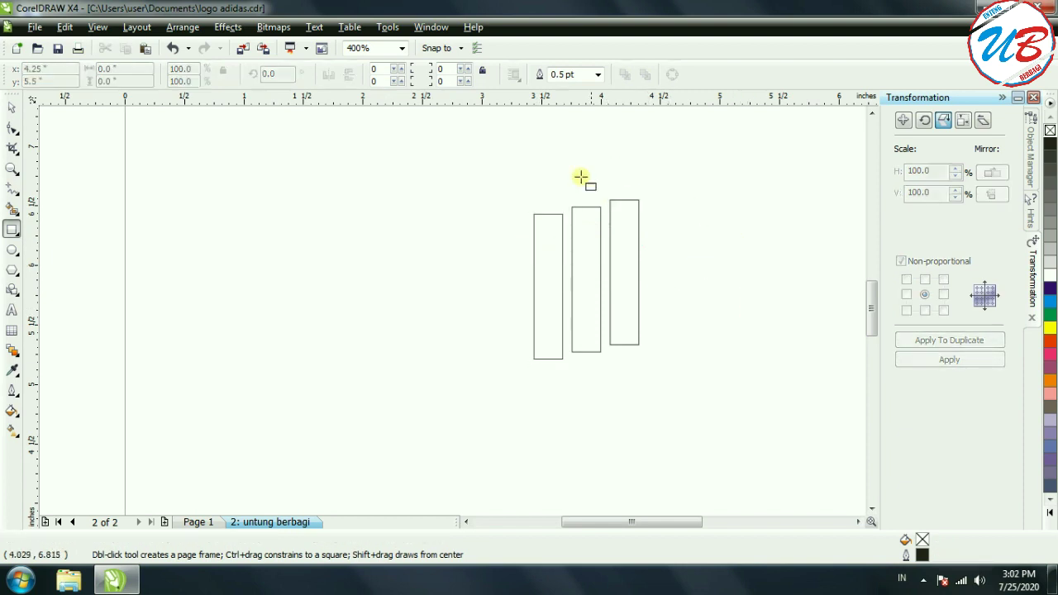
pyautogui.moveTo(629, 522); pyautogui.dragTo(644, 524)
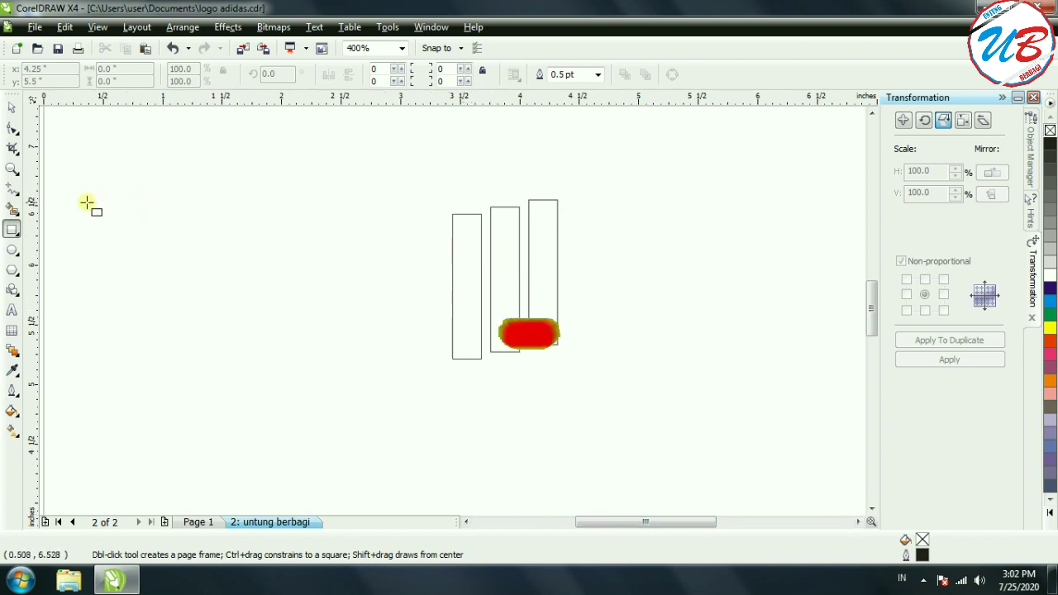
# Fill the three stepped rectangles with Smart Fill and colour each resulting shape black.
pyautogui.click(12, 211)
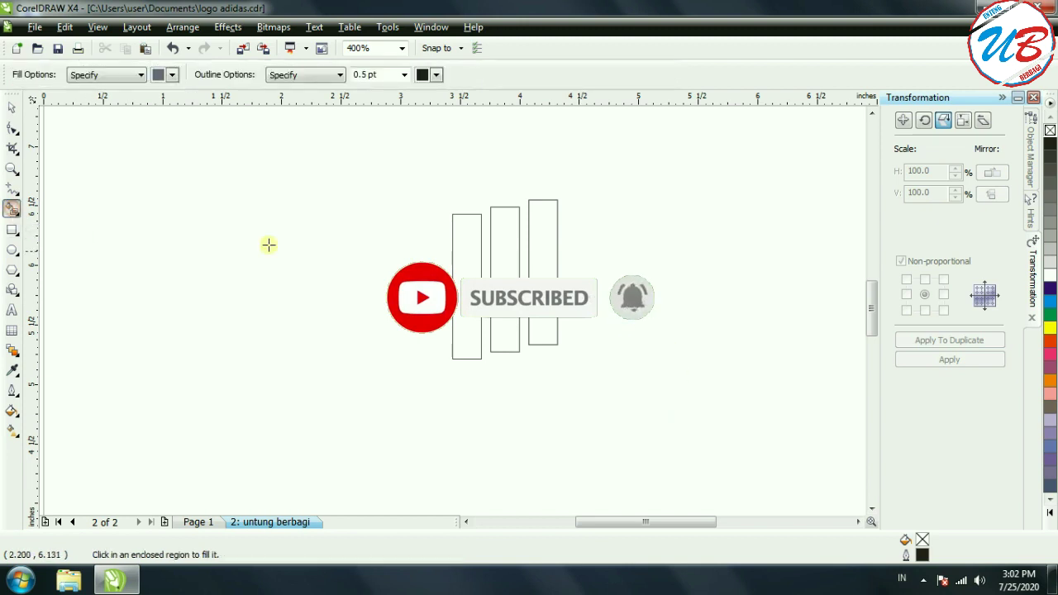
pyautogui.click(454, 240)
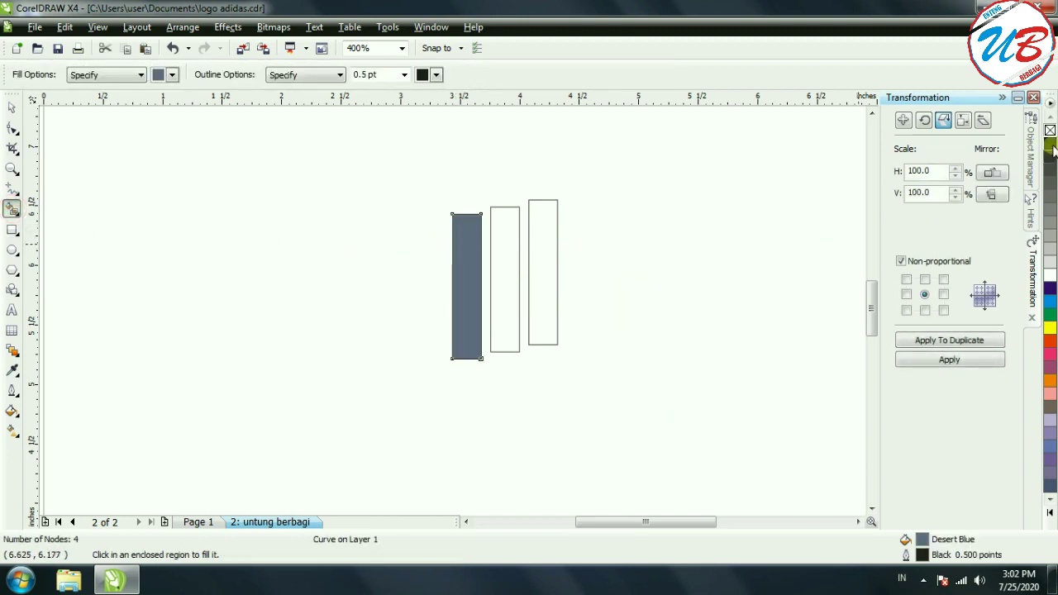
pyautogui.click(1050, 145)
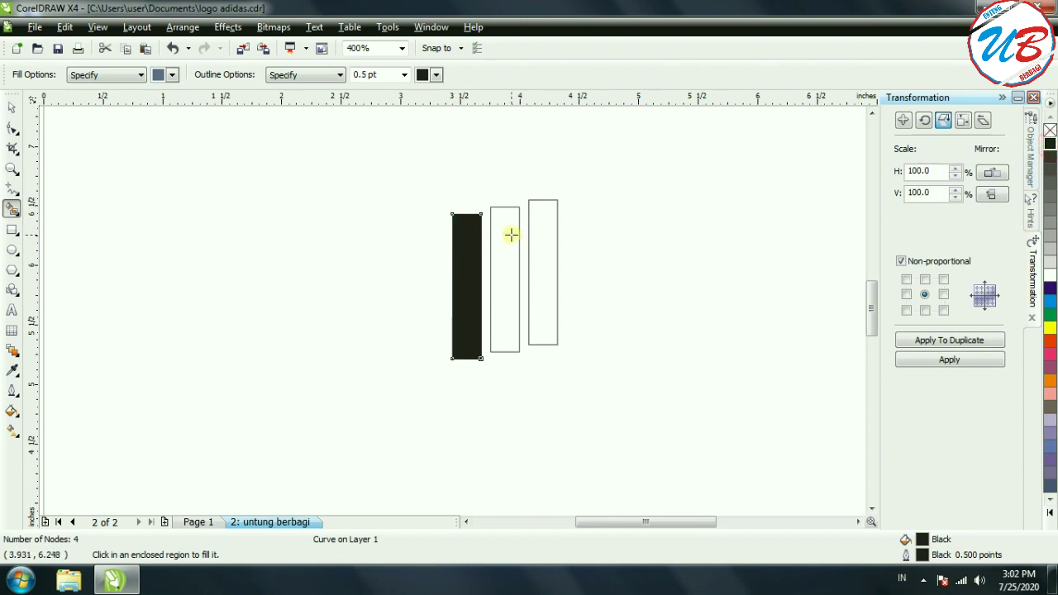
pyautogui.click(511, 236)
pyautogui.click(1048, 146)
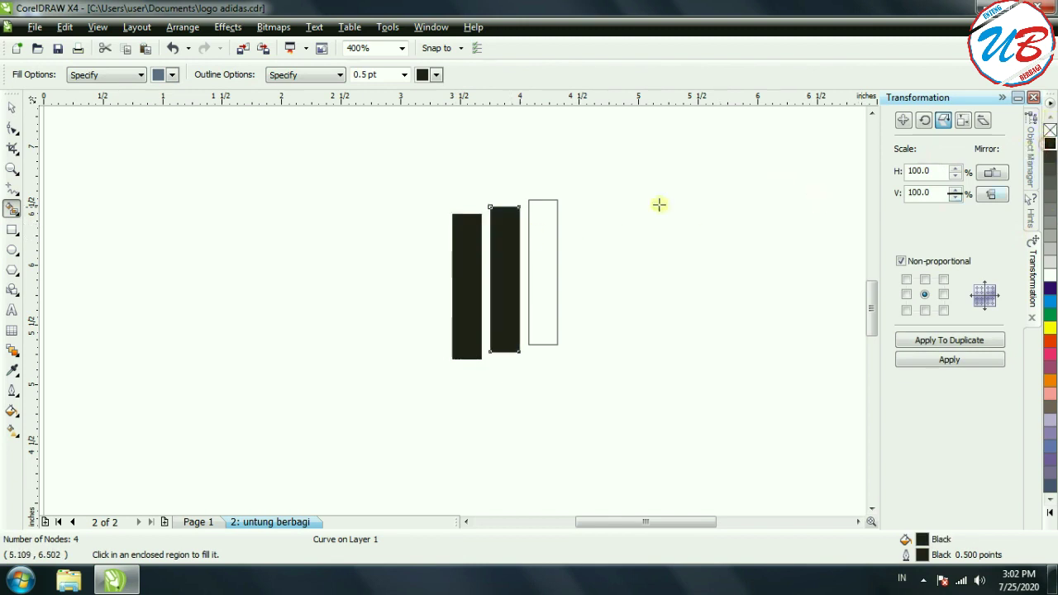
pyautogui.click(538, 223)
pyautogui.click(1050, 146)
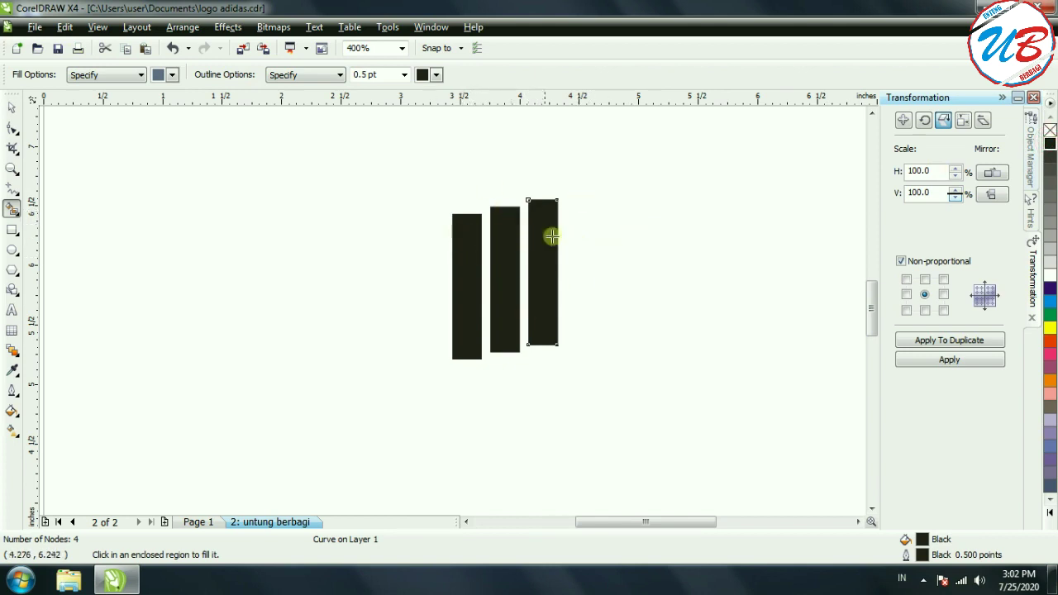
# Select all the bars together with their original outlines and group them.
pyautogui.click(12, 109)
pyautogui.moveTo(390, 168); pyautogui.dragTo(620, 373)
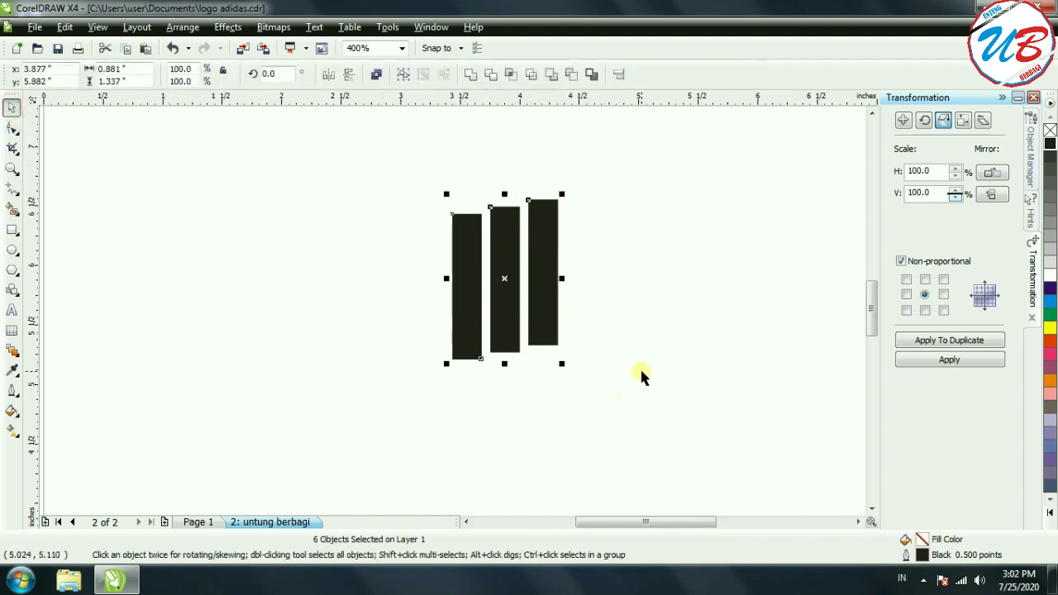
pyautogui.click(403, 76)
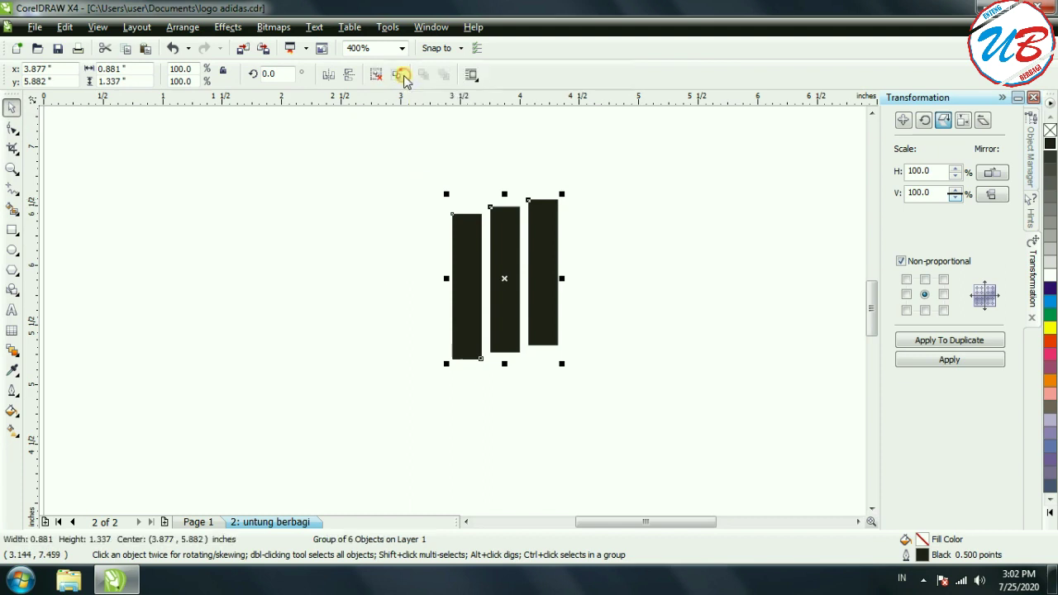
# Move the grouped bars about 0.13 inches left and 0.14 inches down, and deselect them.
pyautogui.click(655, 263)
pyautogui.click(546, 249)
pyautogui.moveTo(540, 239); pyautogui.dragTo(620, 267)
pyautogui.press('Escape')
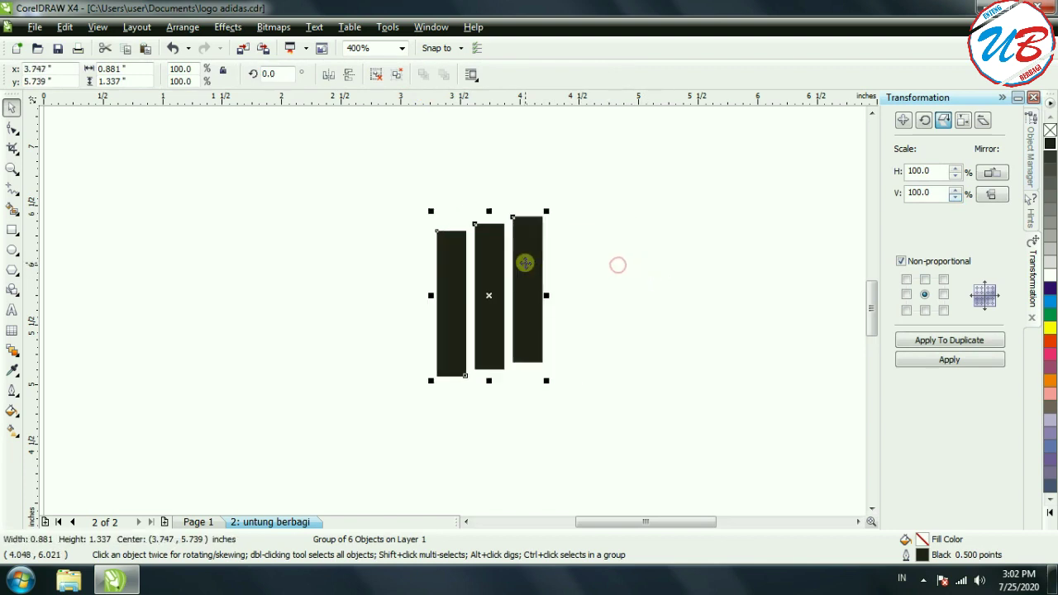
pyautogui.click(704, 287)
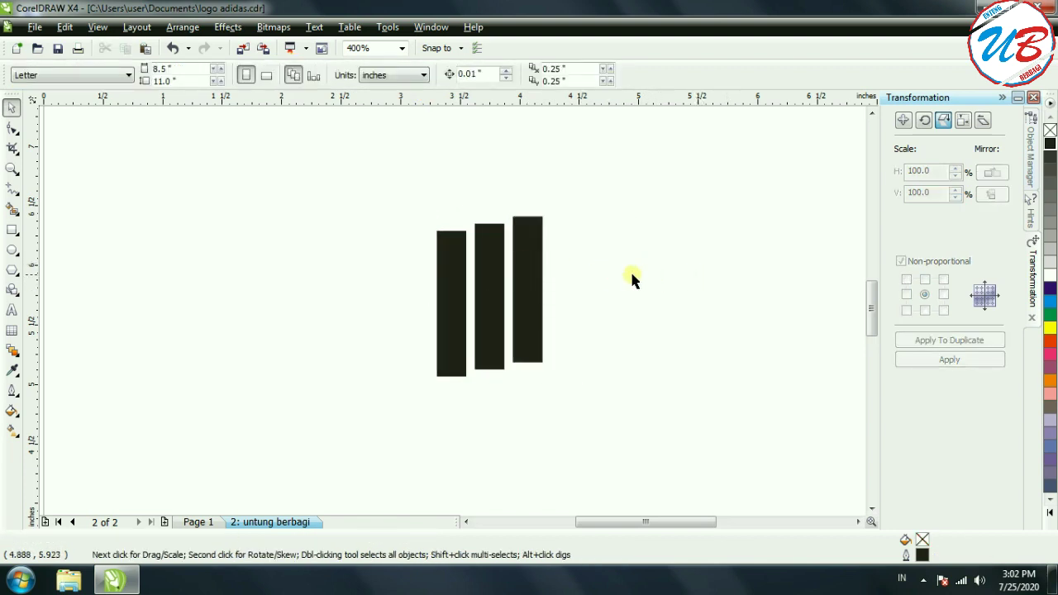
pyautogui.click(526, 240)
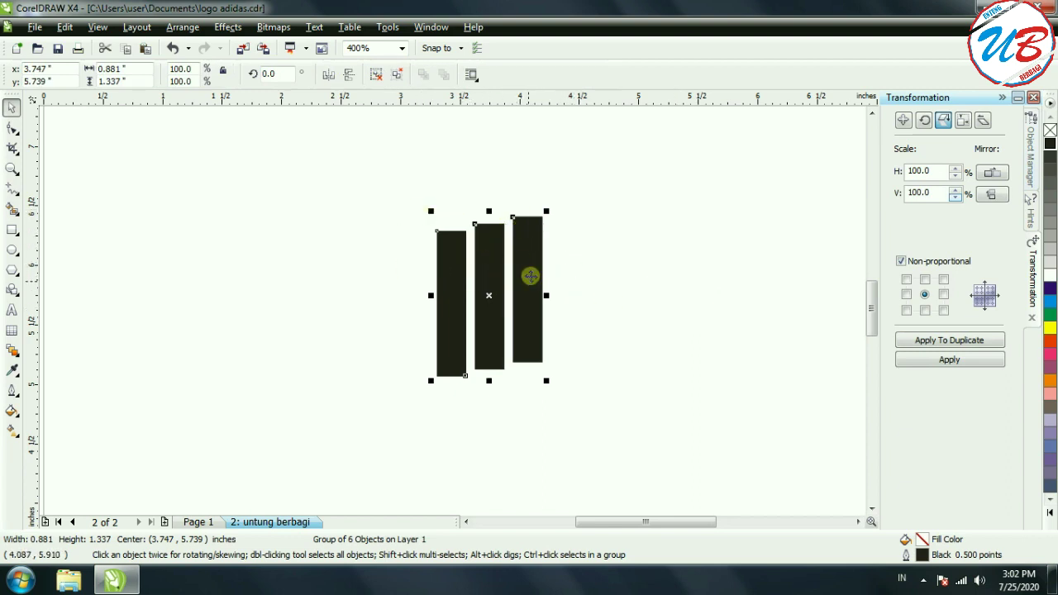
pyautogui.click(676, 270)
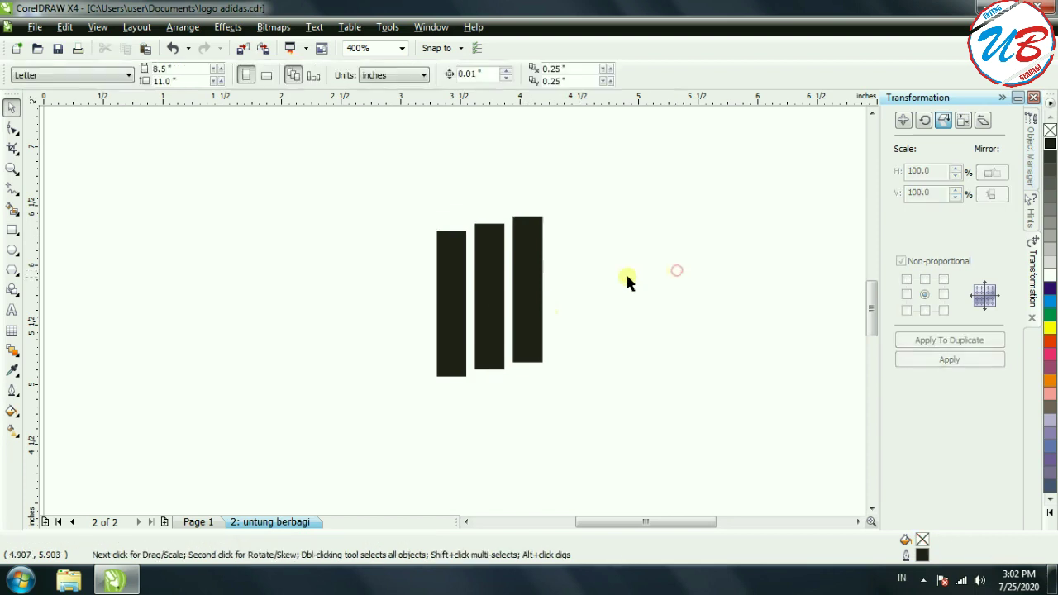
# Rotate the grouped bars counterclockwise to about 22.6 degrees and compare their slant with the finished logo on Page 1.
pyautogui.click(490, 281)
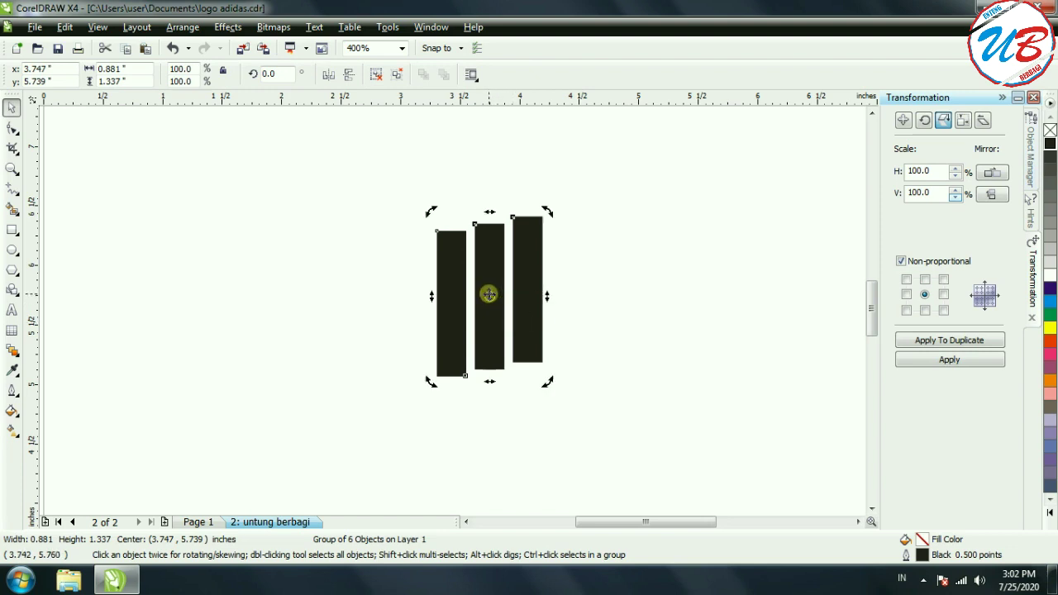
pyautogui.click(489, 295)
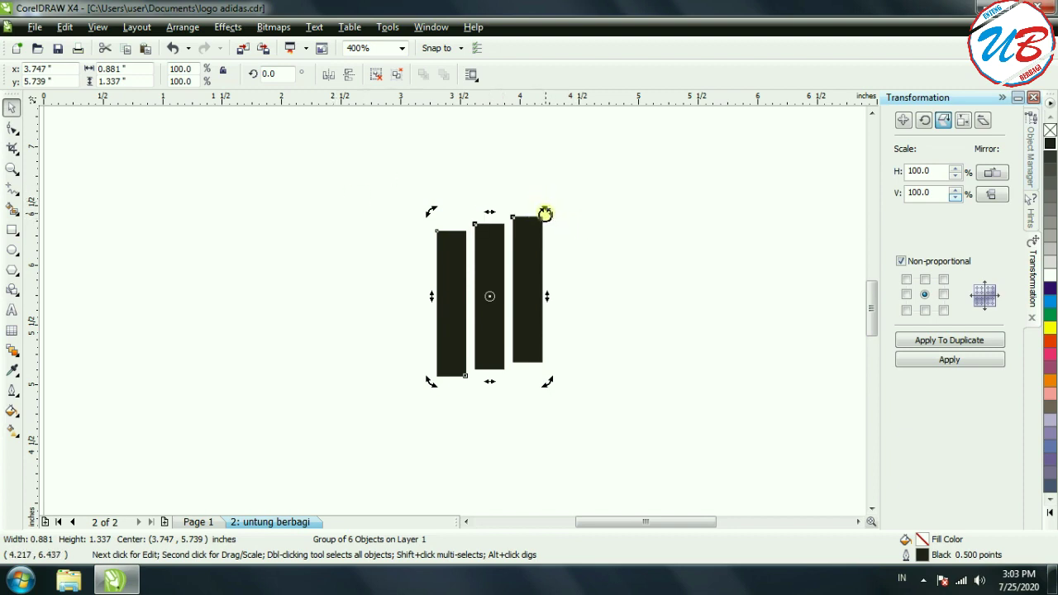
pyautogui.moveTo(549, 213); pyautogui.dragTo(524, 203)
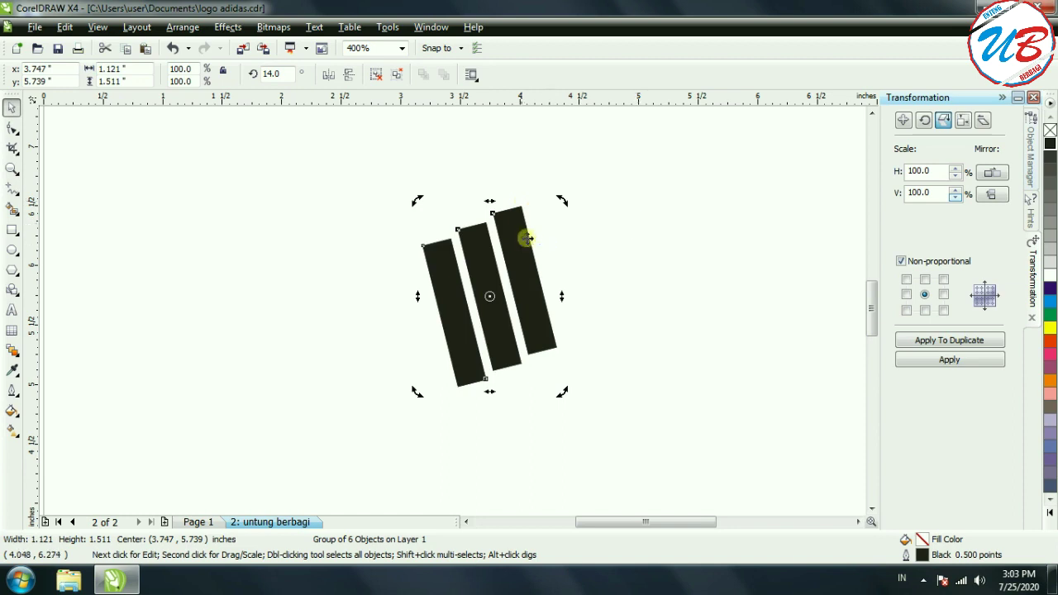
pyautogui.moveTo(562, 203); pyautogui.dragTo(543, 201)
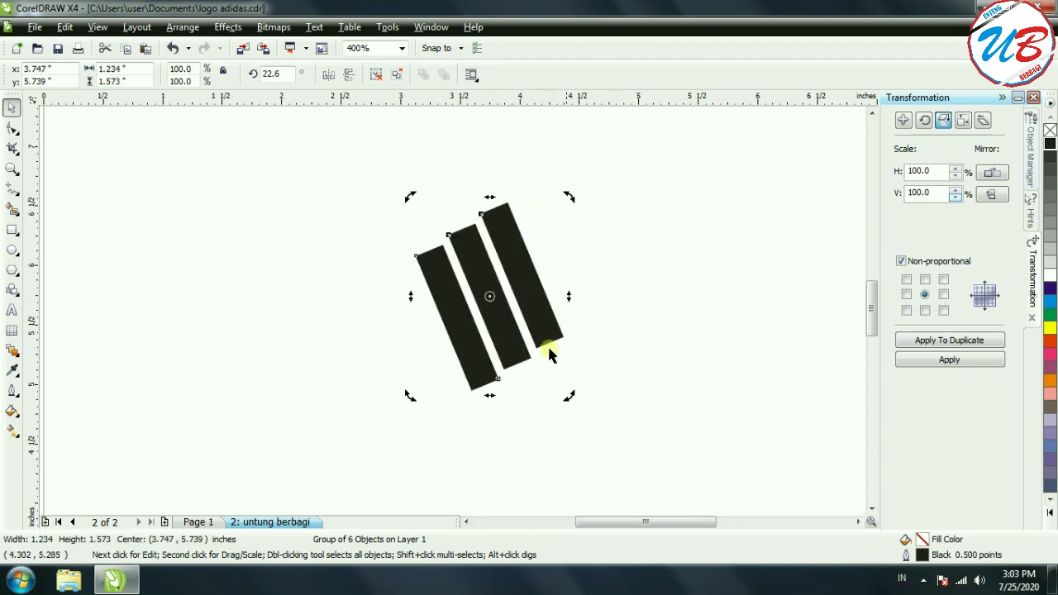
pyautogui.click(196, 523)
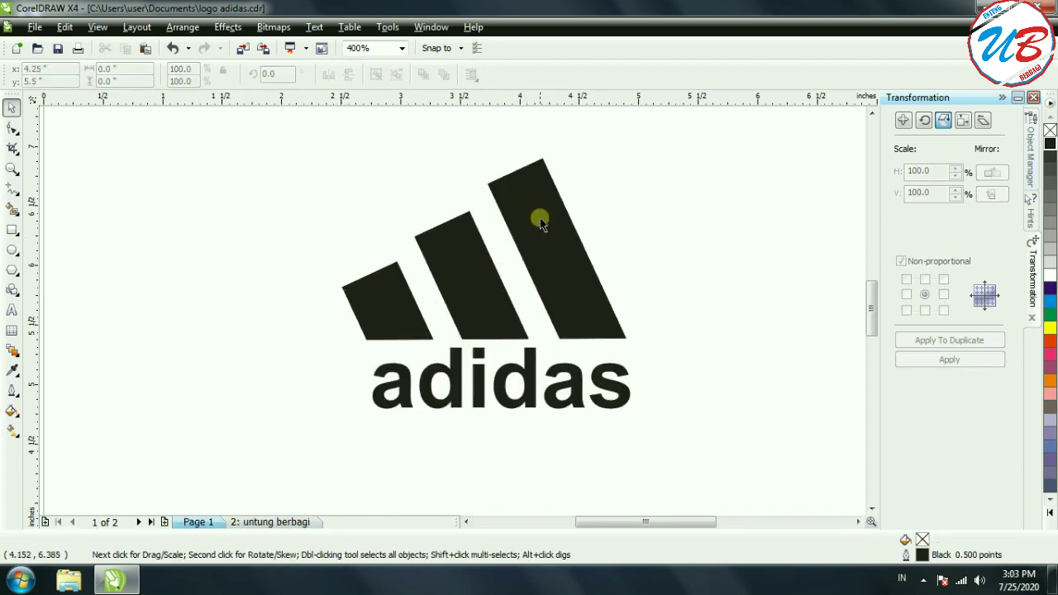
pyautogui.click(277, 522)
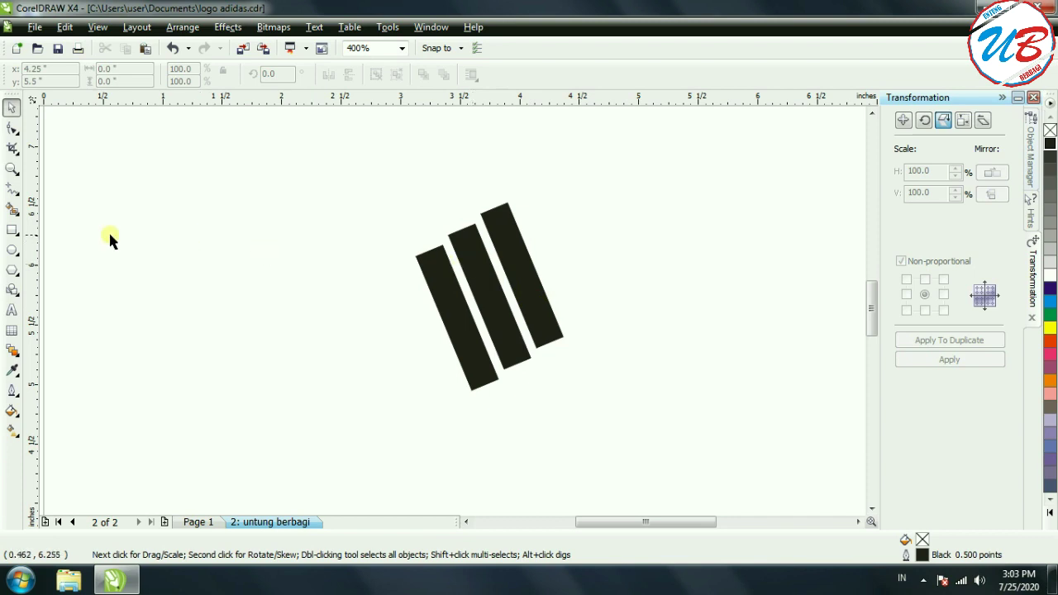
# Draw an unfilled horizontal rectangle about 2 inches wide and 0.9 inches high left of the tilted bars, without any extra rectangle.
pyautogui.click(12, 231)
pyautogui.moveTo(129, 268); pyautogui.dragTo(366, 376)
pyautogui.moveTo(241, 319); pyautogui.dragTo(412, 359)
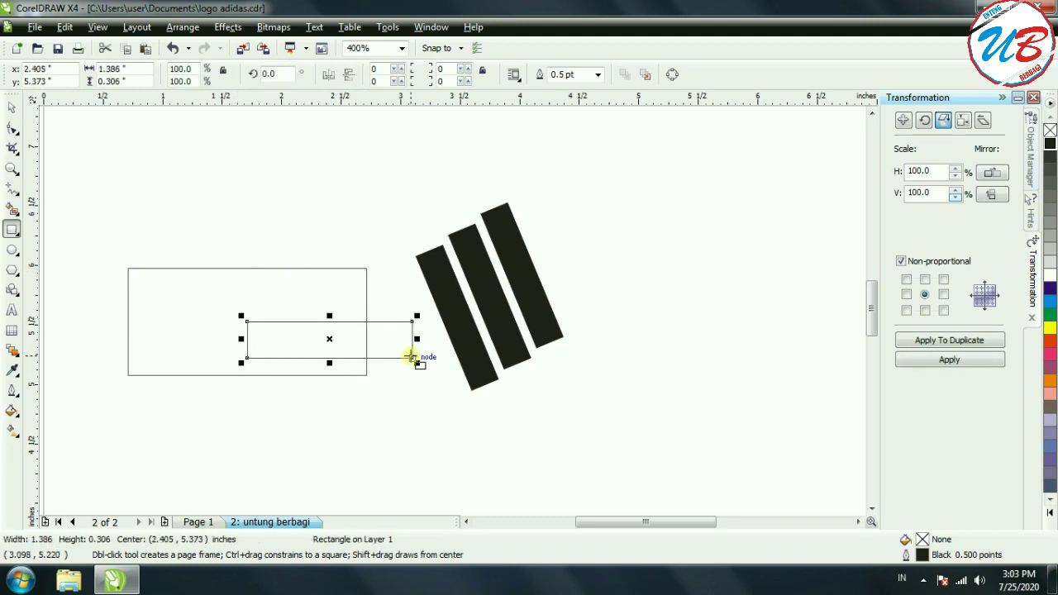
pyautogui.press('Delete')
pyautogui.click(11, 107)
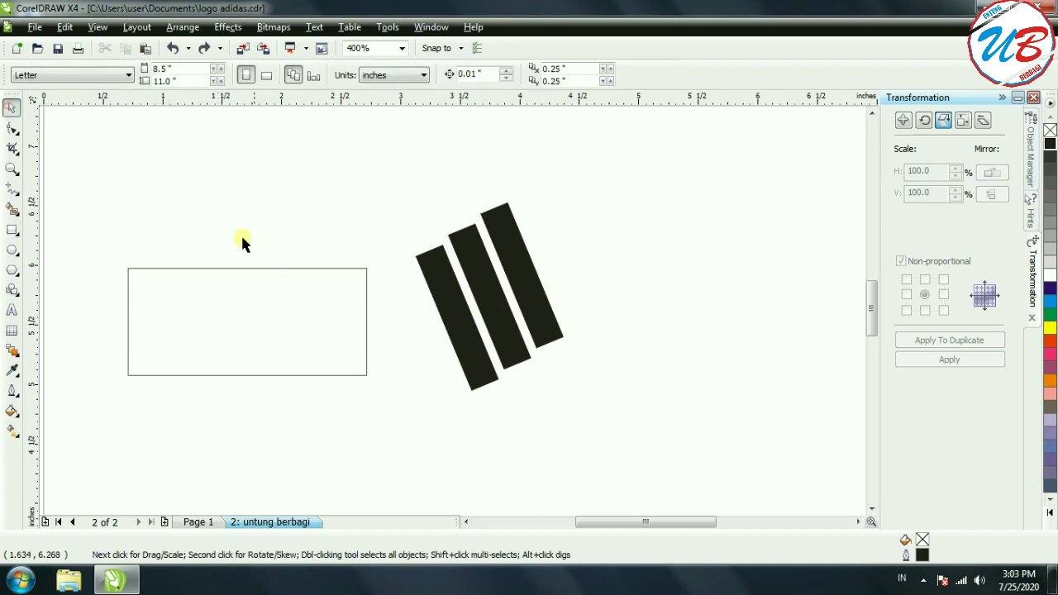
# Move the rectangle over the lower part of the bars and stretch its height to about 1.18 inches so it extends below them.
pyautogui.click(249, 269)
pyautogui.moveTo(246, 296); pyautogui.dragTo(484, 308)
pyautogui.moveTo(484, 392); pyautogui.dragTo(484, 426)
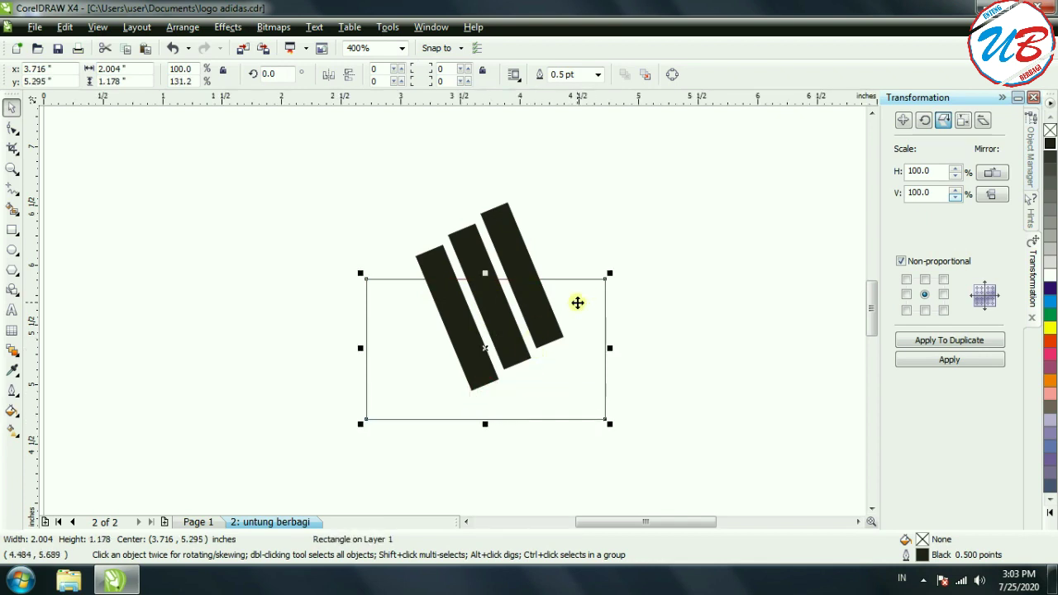
pyautogui.moveTo(573, 281); pyautogui.dragTo(572, 272)
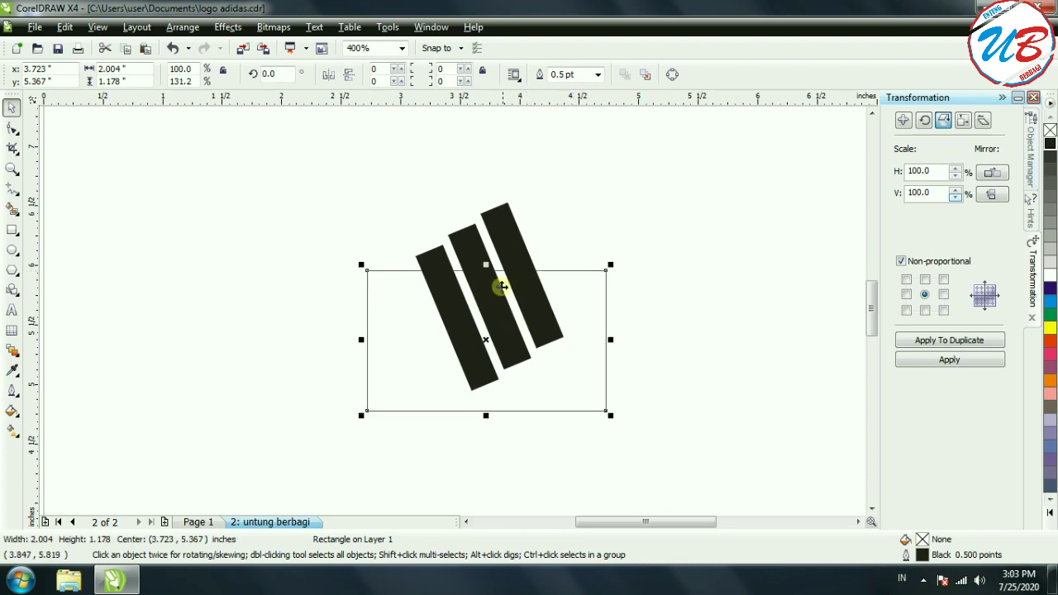
# Compare the intended cut with the finished logo on Page 1 and lower the rectangle by about 0.06 inches.
pyautogui.click(198, 522)
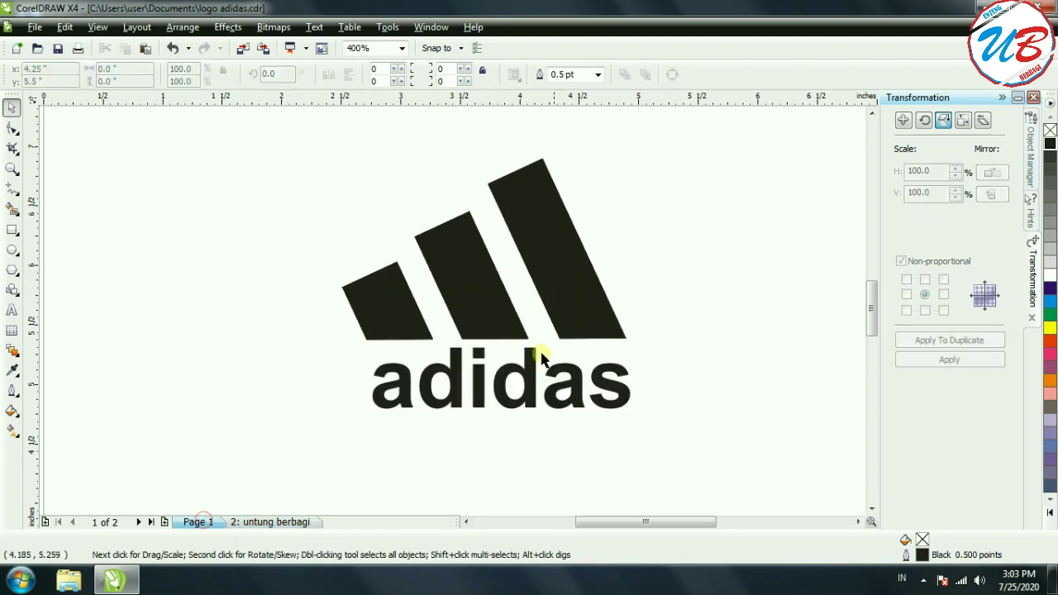
pyautogui.click(279, 523)
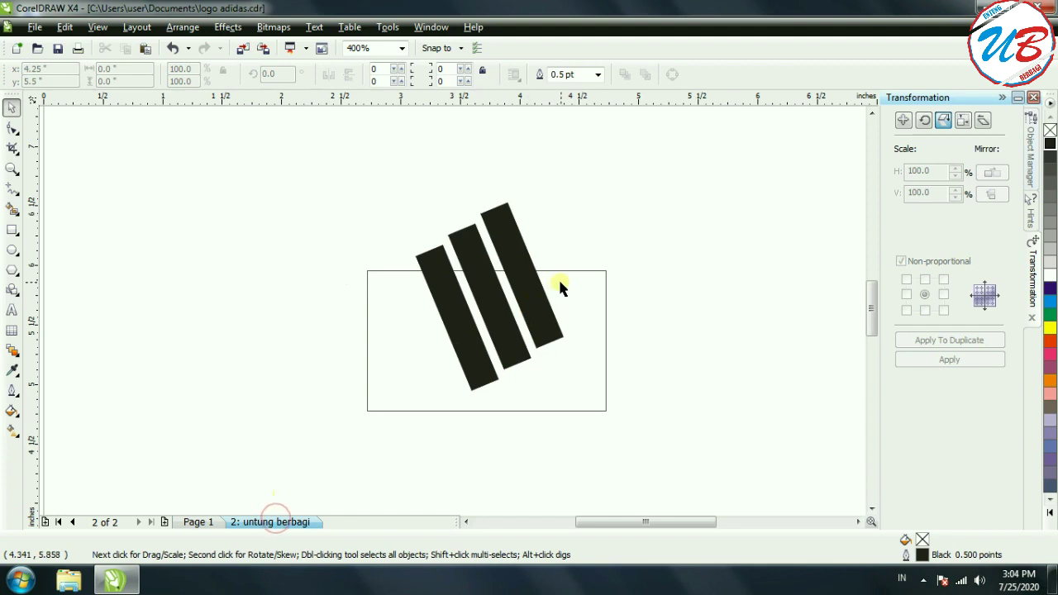
pyautogui.click(456, 411)
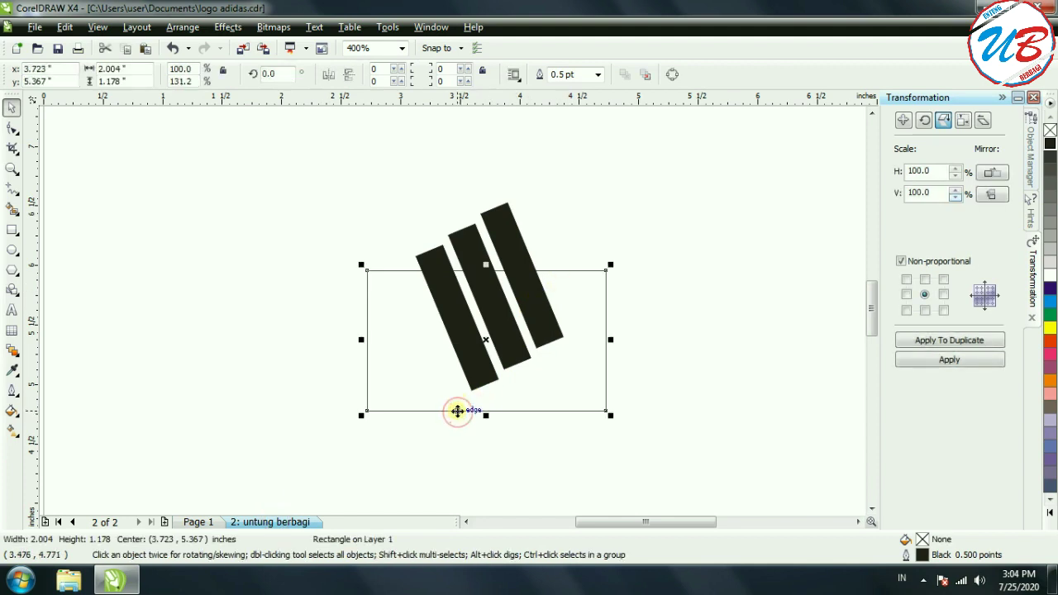
pyautogui.moveTo(454, 410); pyautogui.dragTo(453, 417)
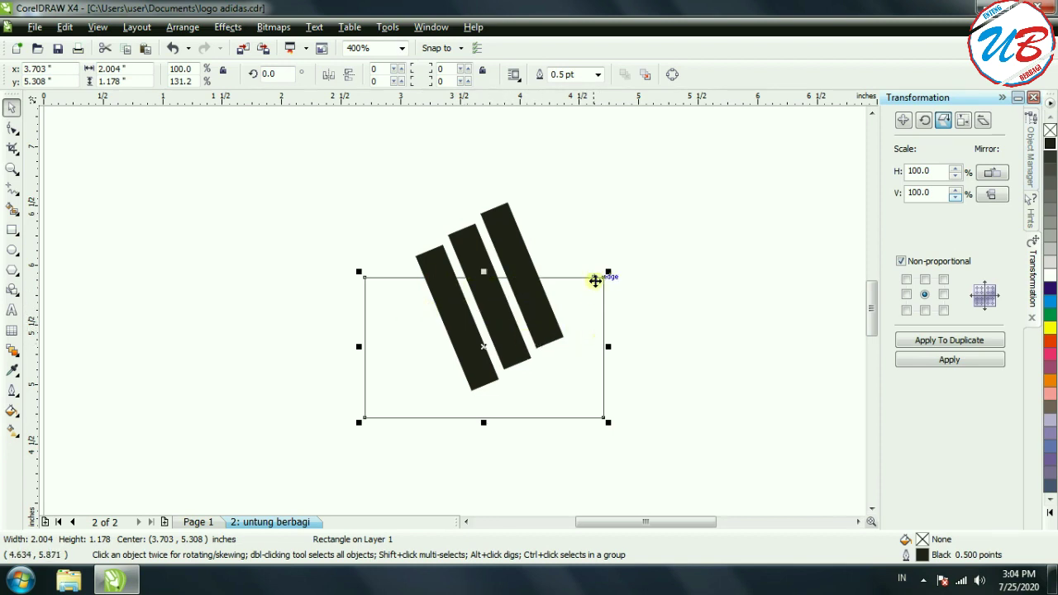
pyautogui.click(662, 330)
# Trim the lower part of the grouped bars with the overlapping rectangle to give them a flat horizontal base.
pyautogui.click(602, 310)
pyautogui.keyDown('shift'); pyautogui.click(500, 228); pyautogui.keyUp('shift')
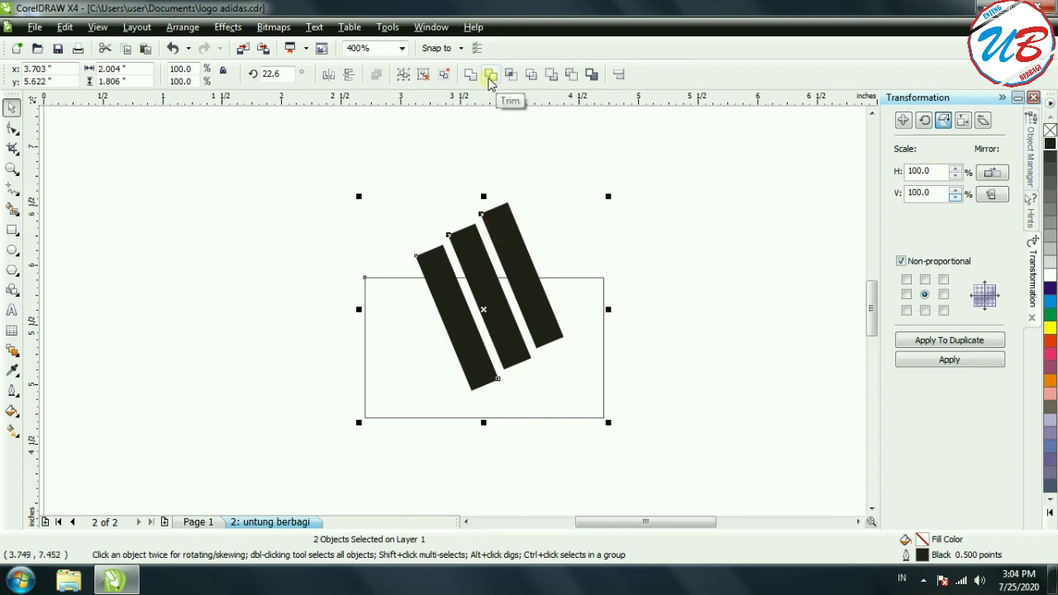
pyautogui.click(490, 75)
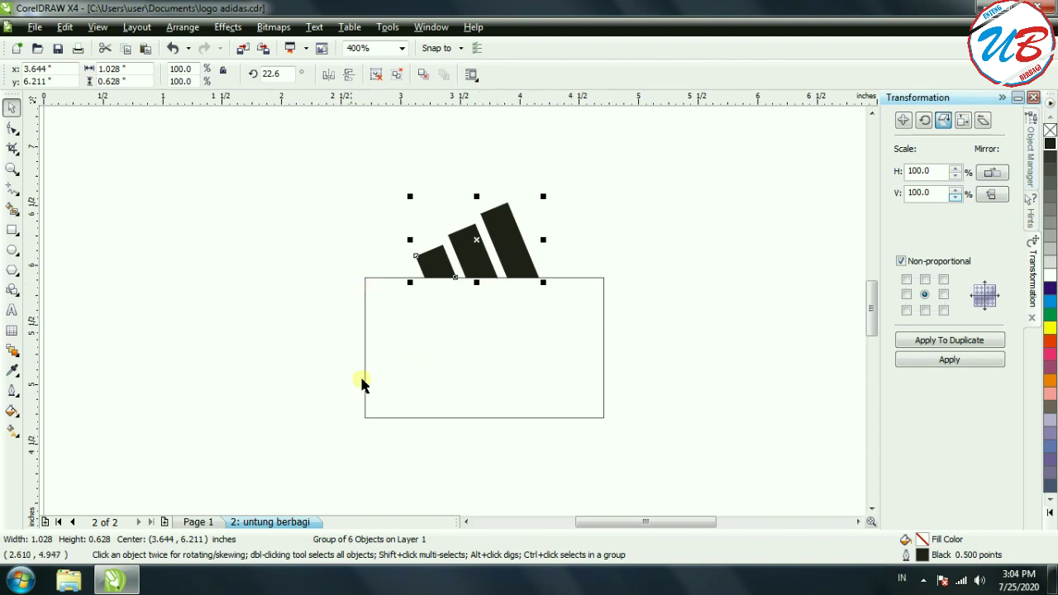
# Delete the unfilled cutting rectangle below the trimmed bars.
pyautogui.click(558, 418)
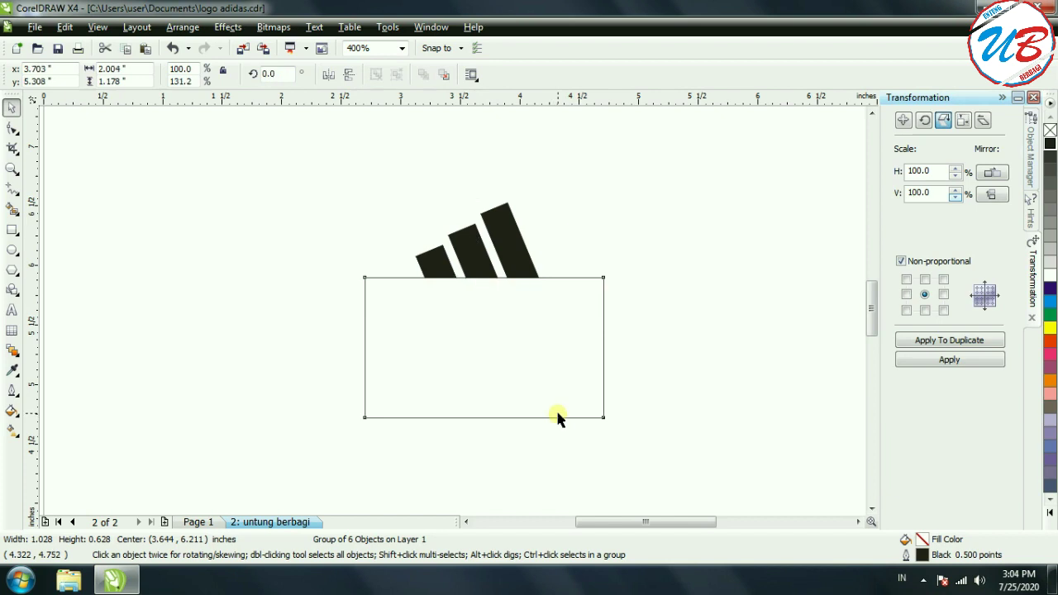
pyautogui.rightClick(549, 409)
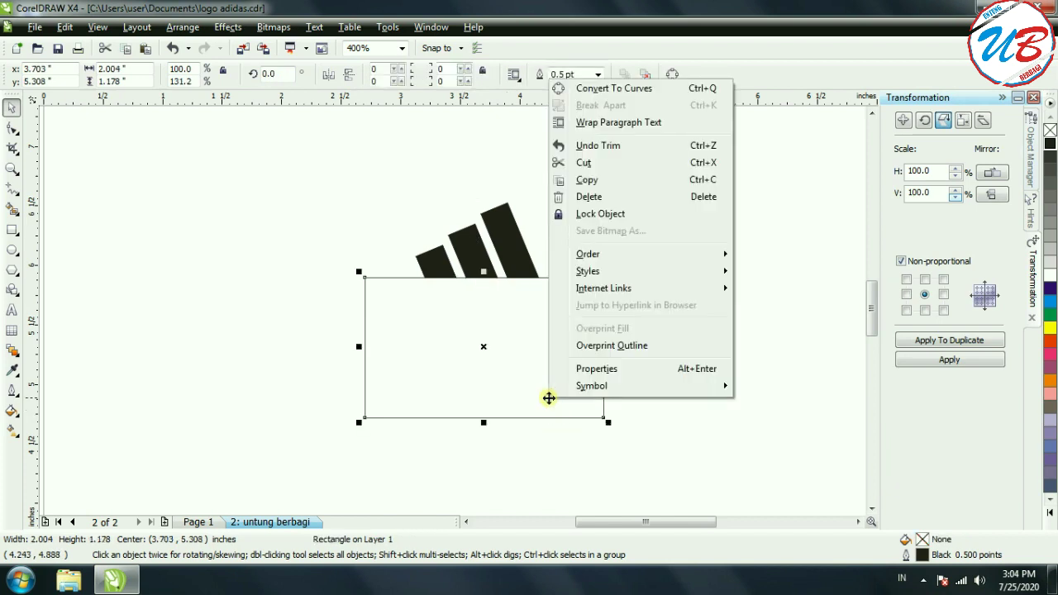
pyautogui.click(585, 205)
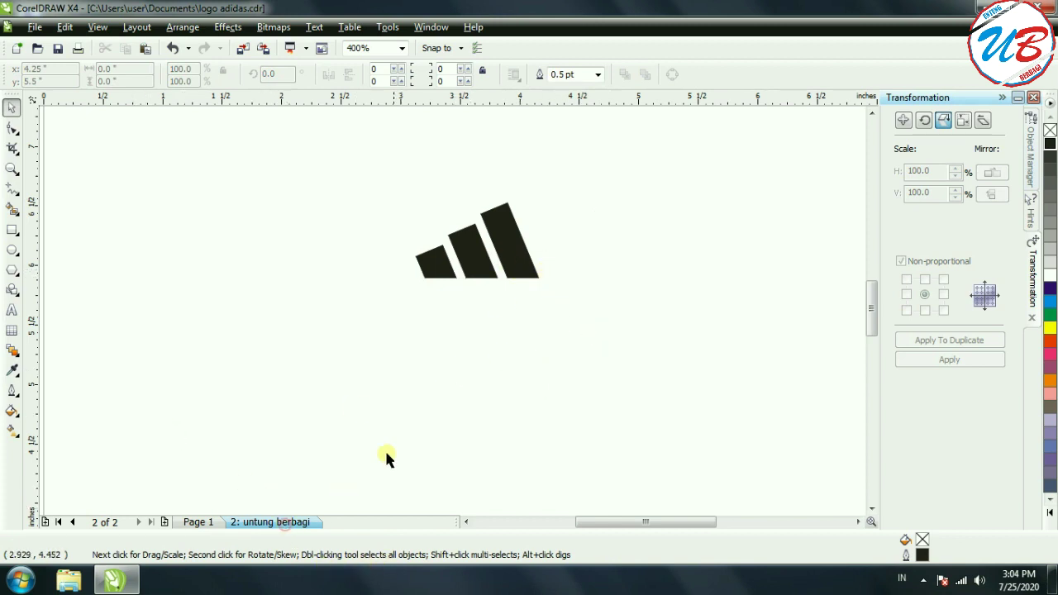
# Check the finished logo on Page 1 and add the artistic text "adidas" in 24 pt Arial just below the bars on page 2.
pyautogui.click(215, 523)
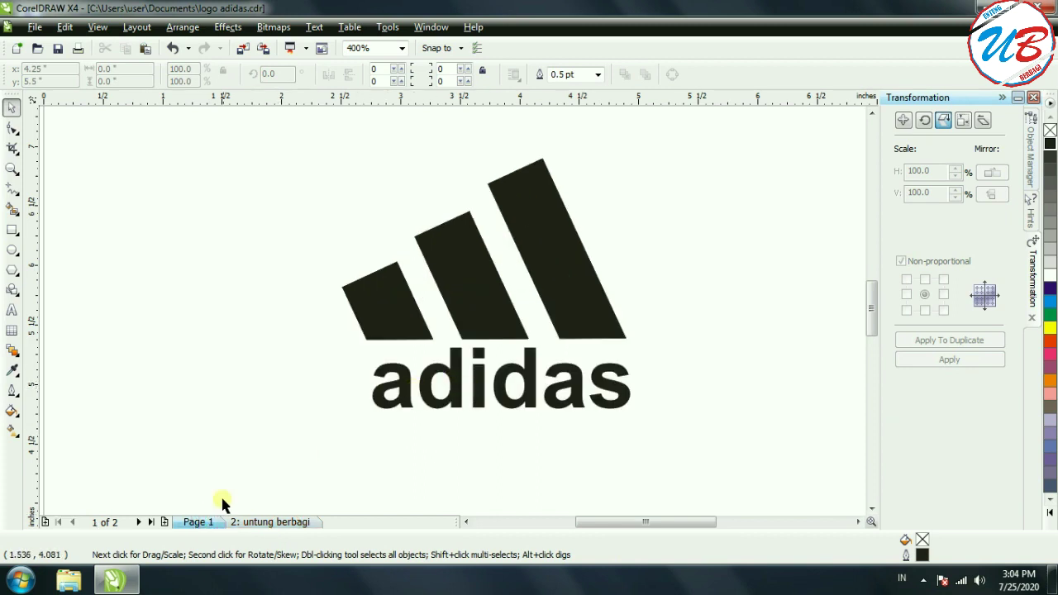
pyautogui.click(267, 522)
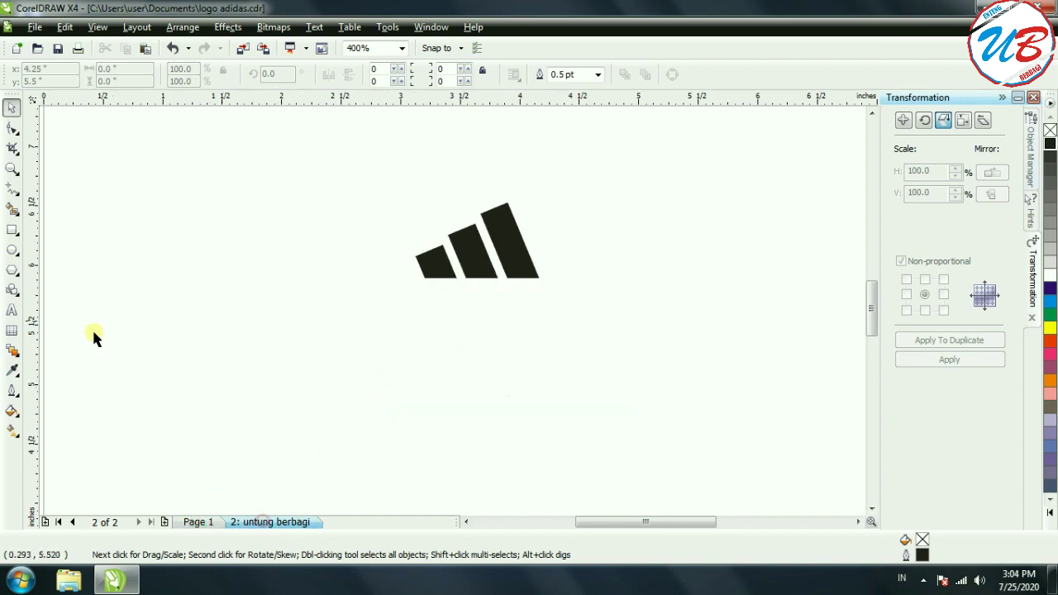
pyautogui.click(12, 311)
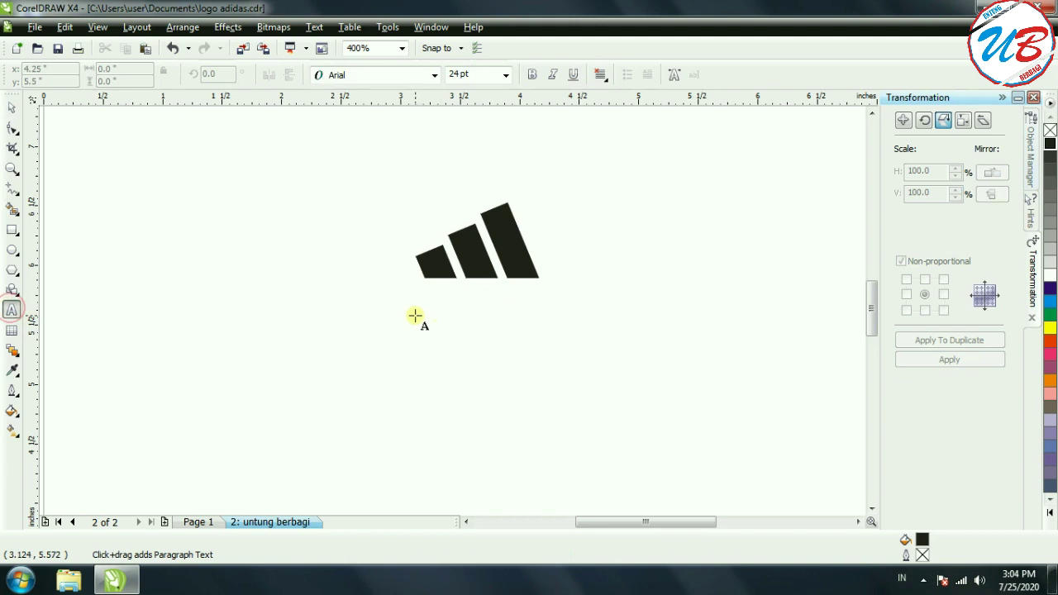
pyautogui.click(415, 314)
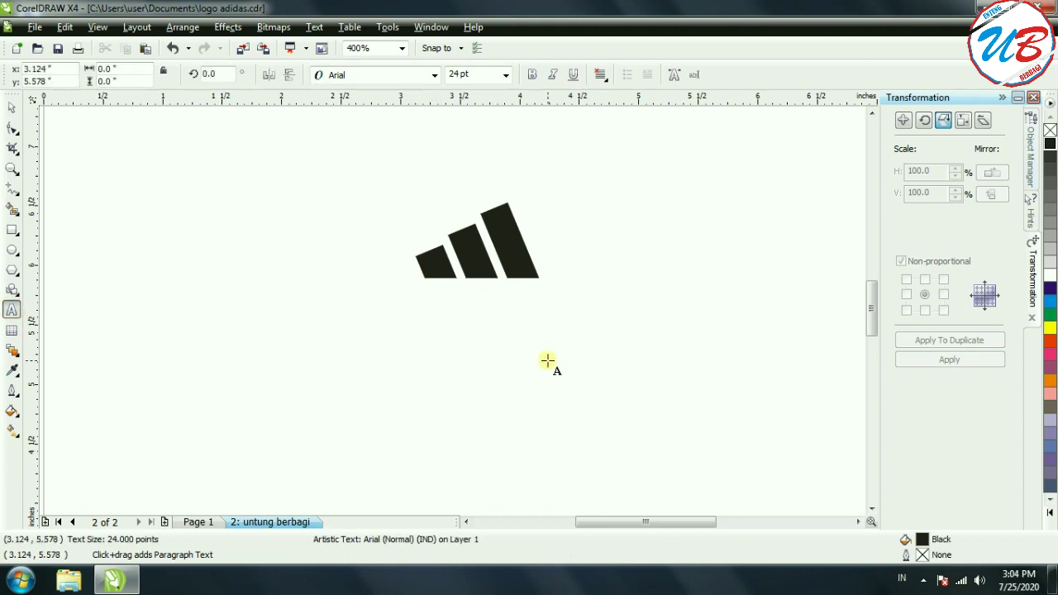
pyautogui.write('adidas')
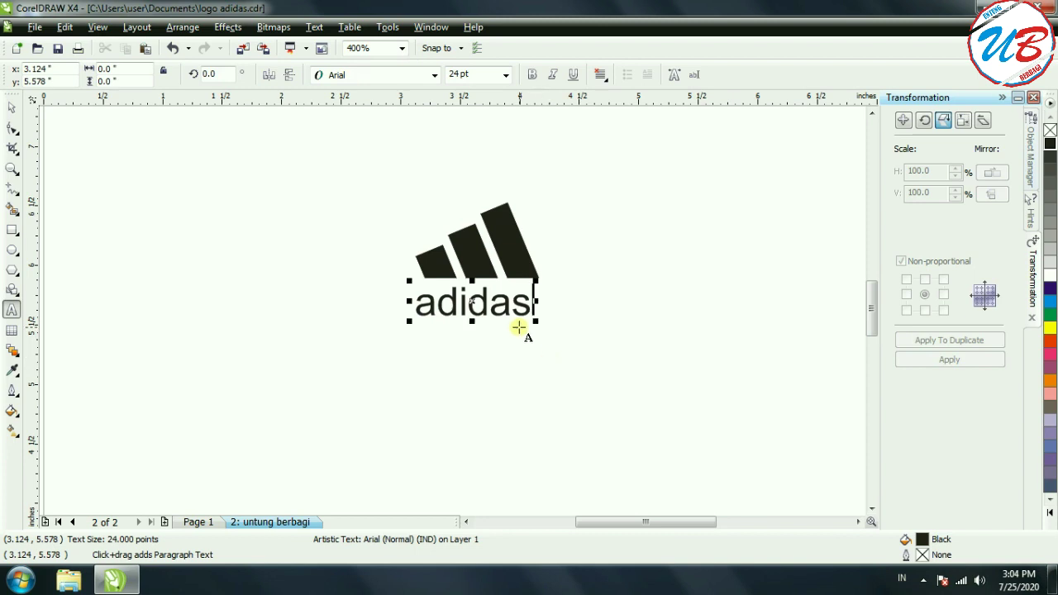
# Make the whole word "adidas" bold.
pyautogui.moveTo(532, 310); pyautogui.dragTo(423, 310)
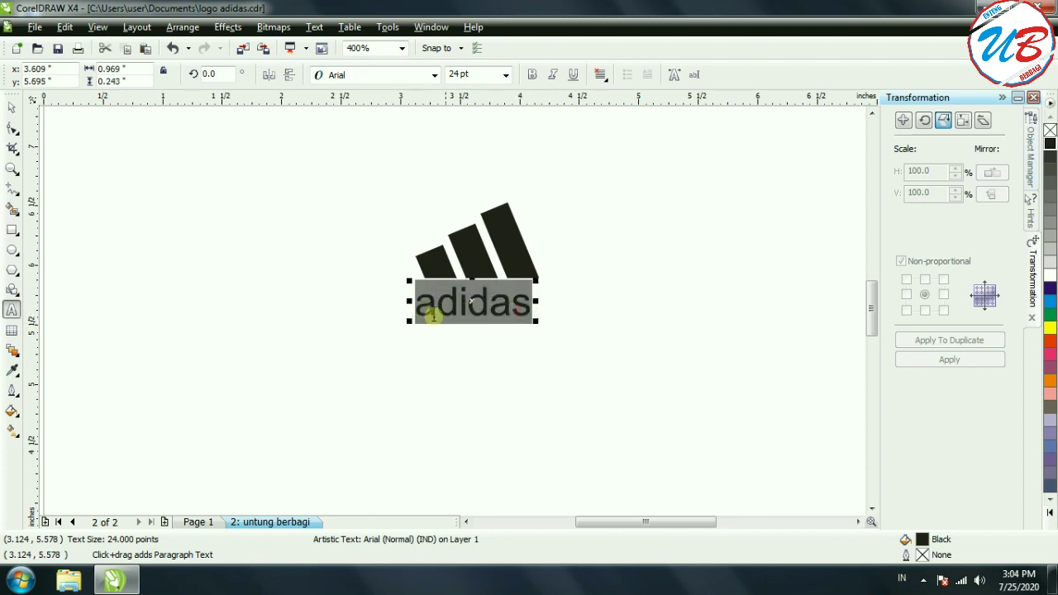
pyautogui.click(532, 74)
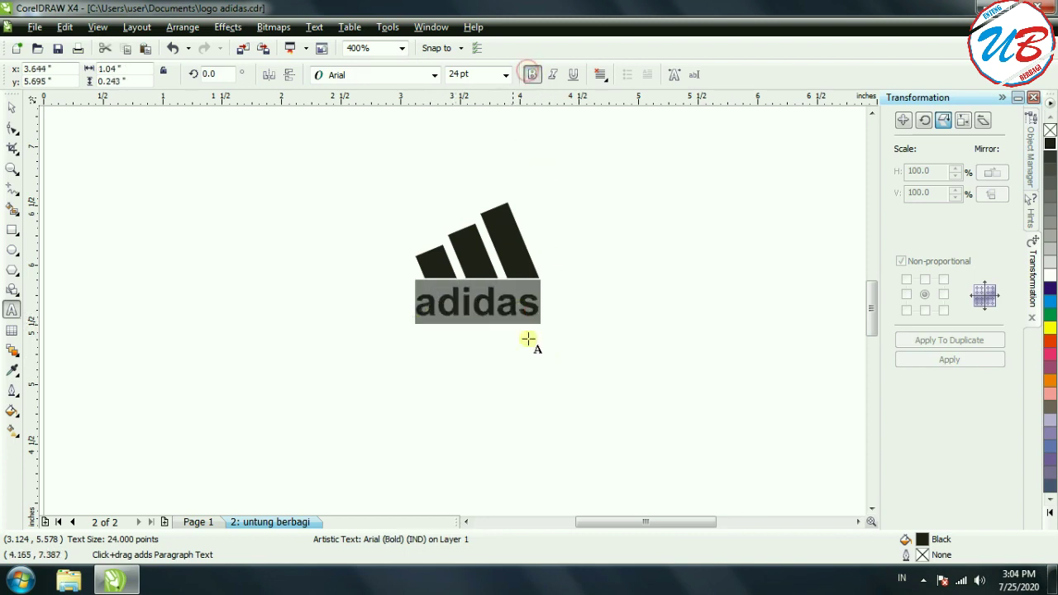
pyautogui.click(605, 310)
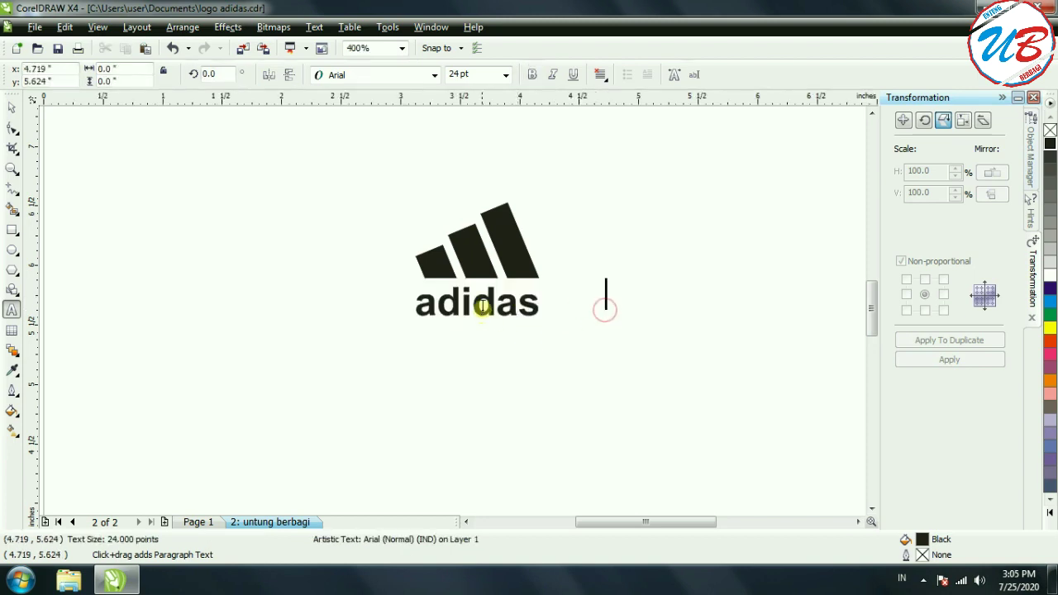
# Move the "adidas" text slightly up and to the right so it sits close beneath the three bars.
pyautogui.click(479, 303)
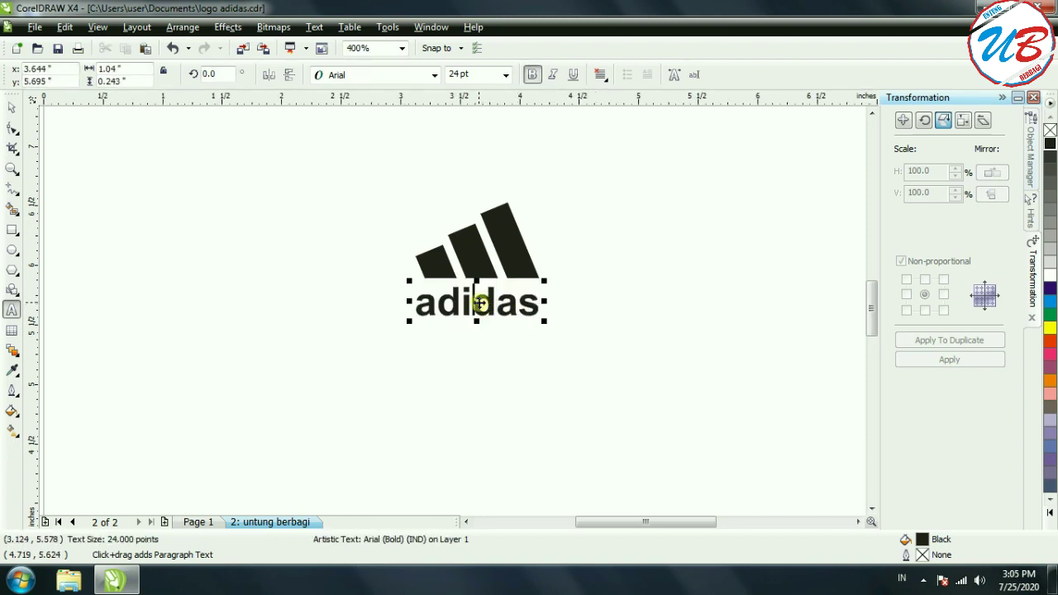
pyautogui.moveTo(479, 303); pyautogui.dragTo(482, 297)
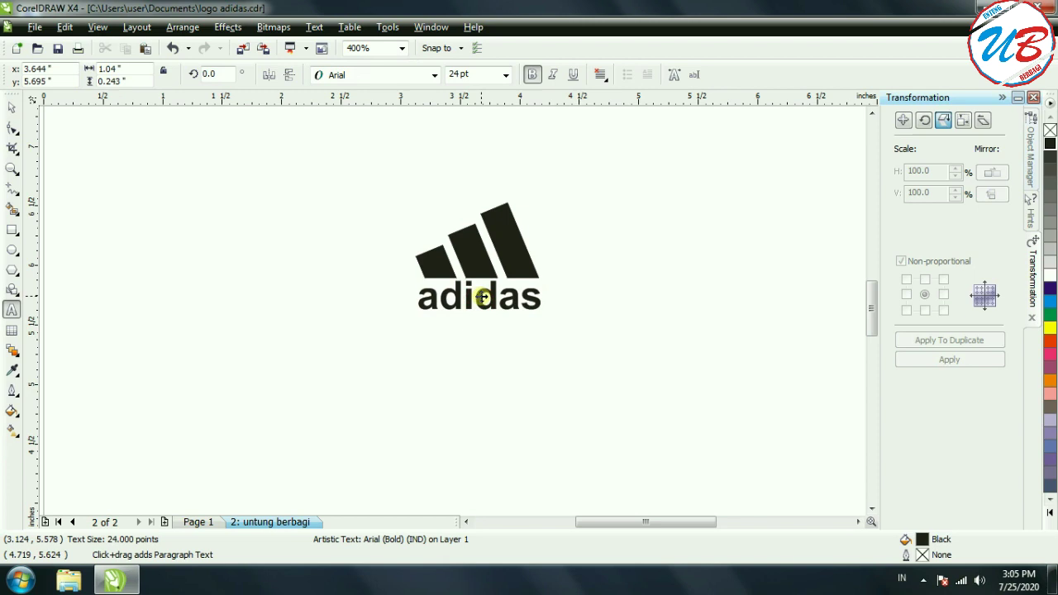
pyautogui.moveTo(483, 297); pyautogui.dragTo(485, 297)
pyautogui.click(683, 319)
pyautogui.moveTo(872, 308); pyautogui.dragTo(872, 295)
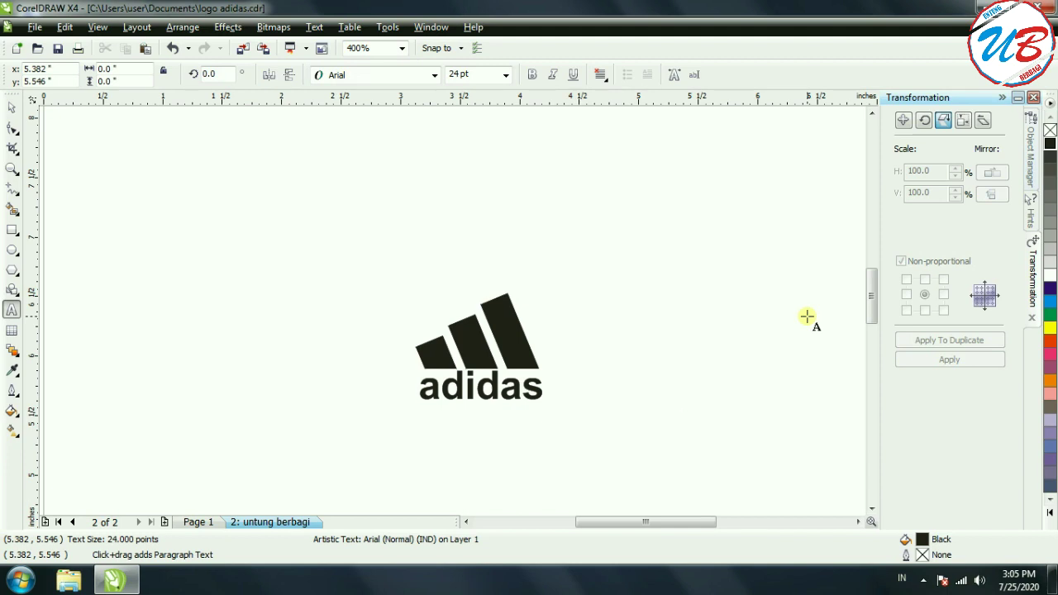
pyautogui.scroll(1, 807, 317)
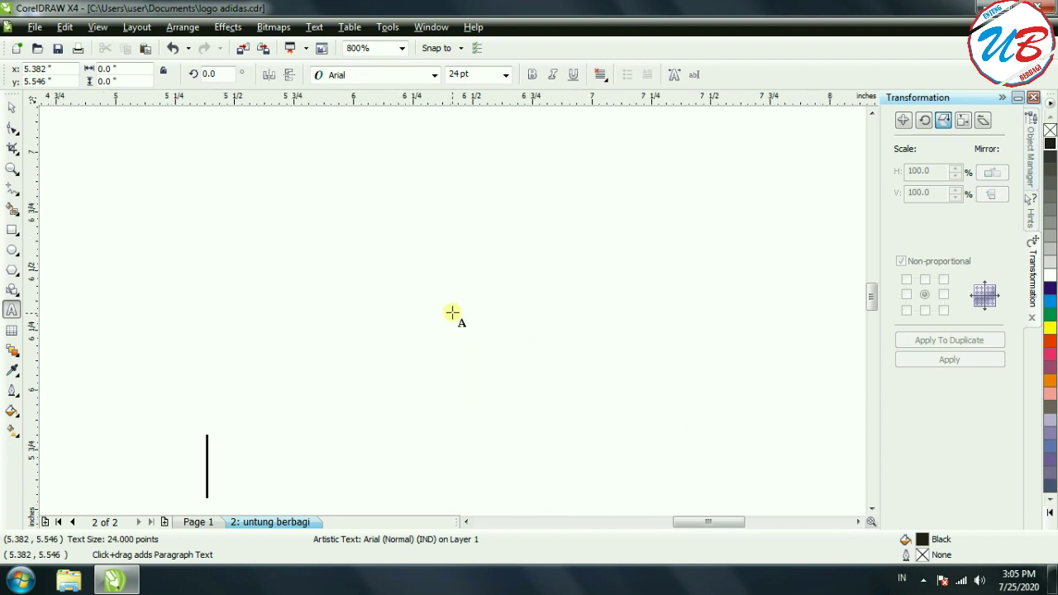
pyautogui.scroll(-1, 453, 312)
pyautogui.moveTo(702, 522); pyautogui.dragTo(644, 528)
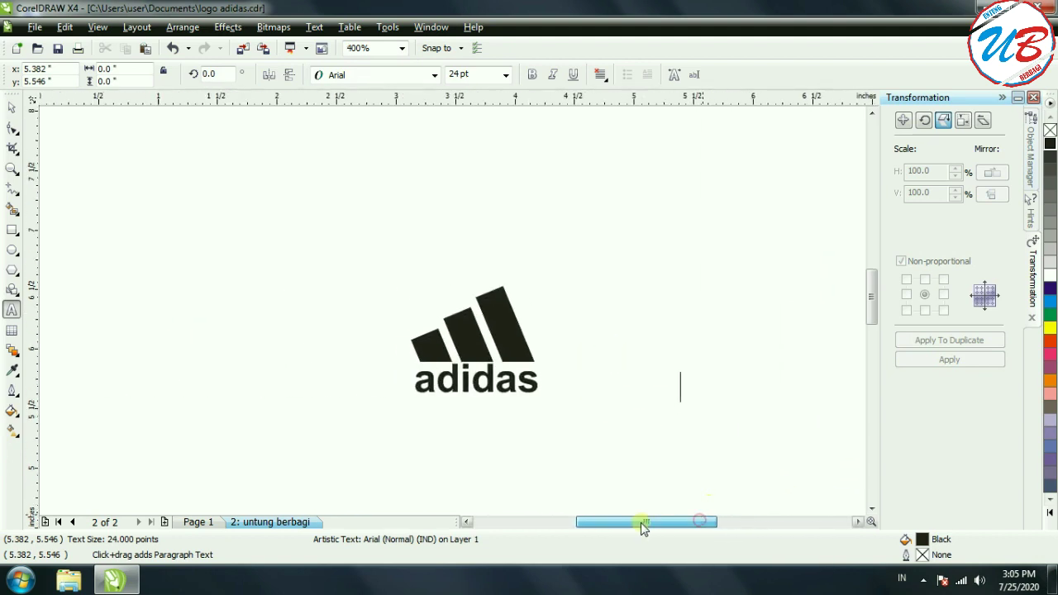